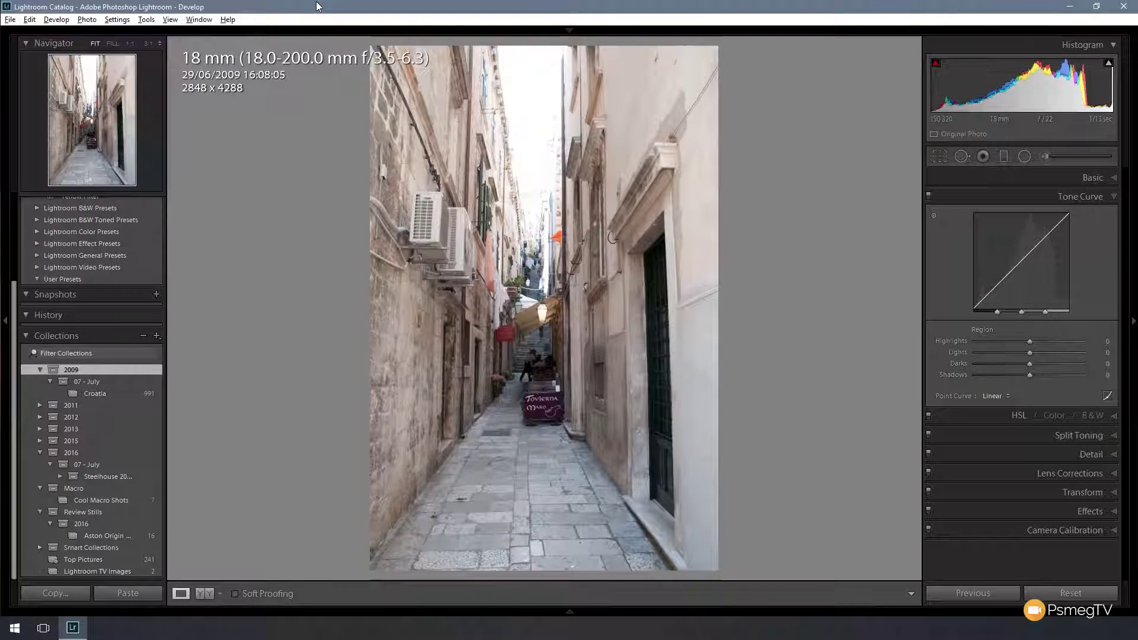
# In the Basic panel, set Clarity +59 and Contrast +37, and slightly lift the Blacks for a gritty look
pyautogui.click(1094, 178)
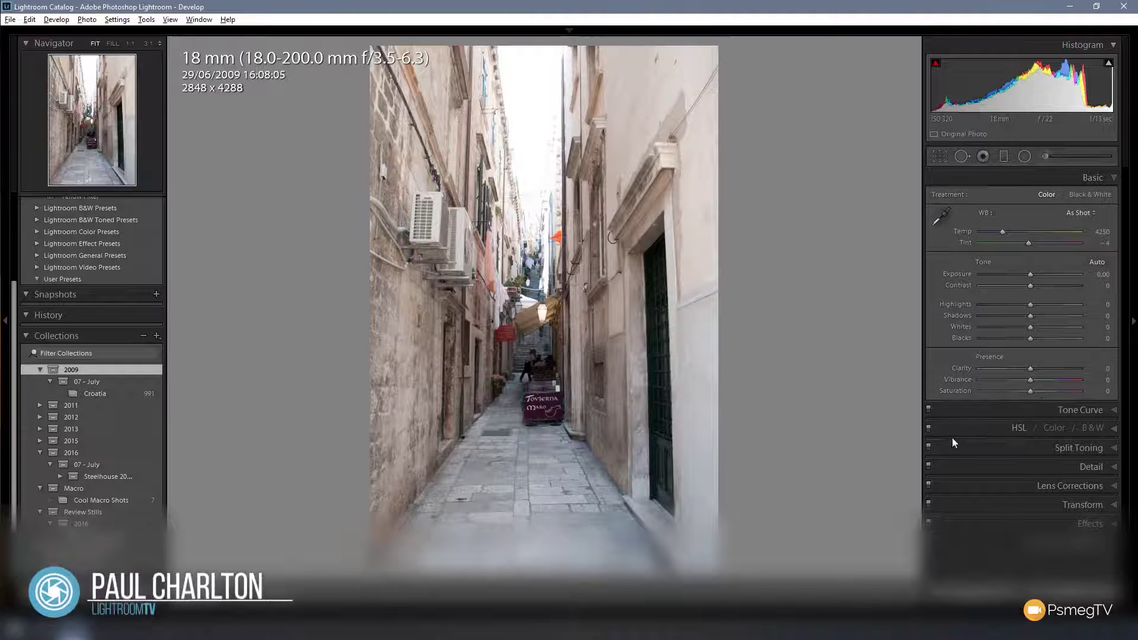
pyautogui.moveTo(1030, 368); pyautogui.dragTo(1019, 393)
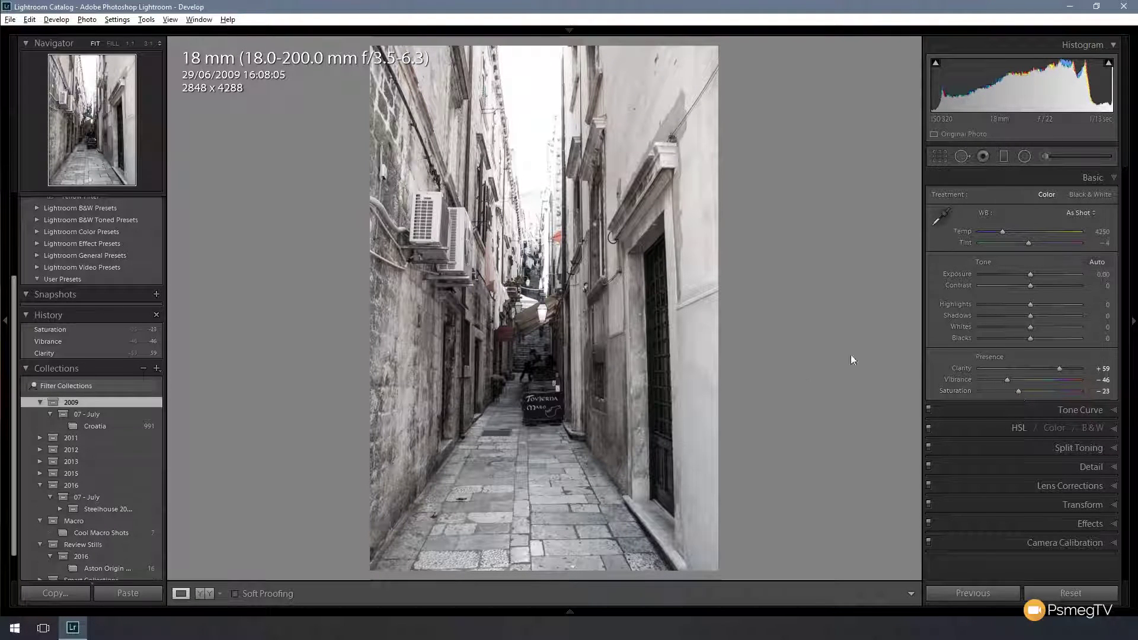
pyautogui.moveTo(1036, 287); pyautogui.dragTo(990, 310)
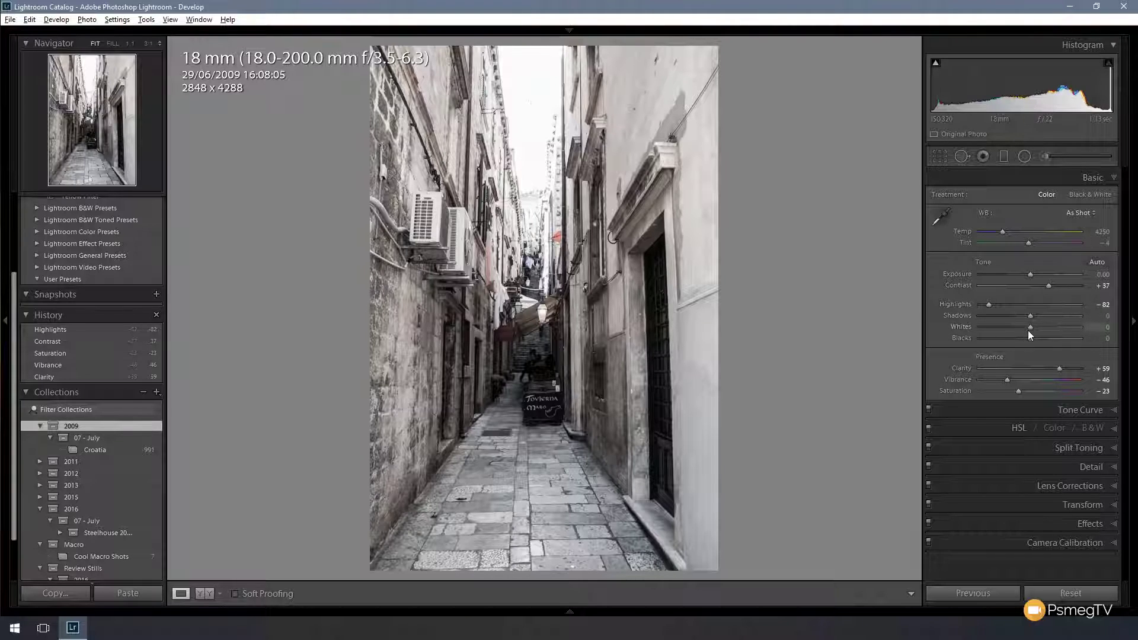
pyautogui.moveTo(1030, 339); pyautogui.dragTo(1005, 331)
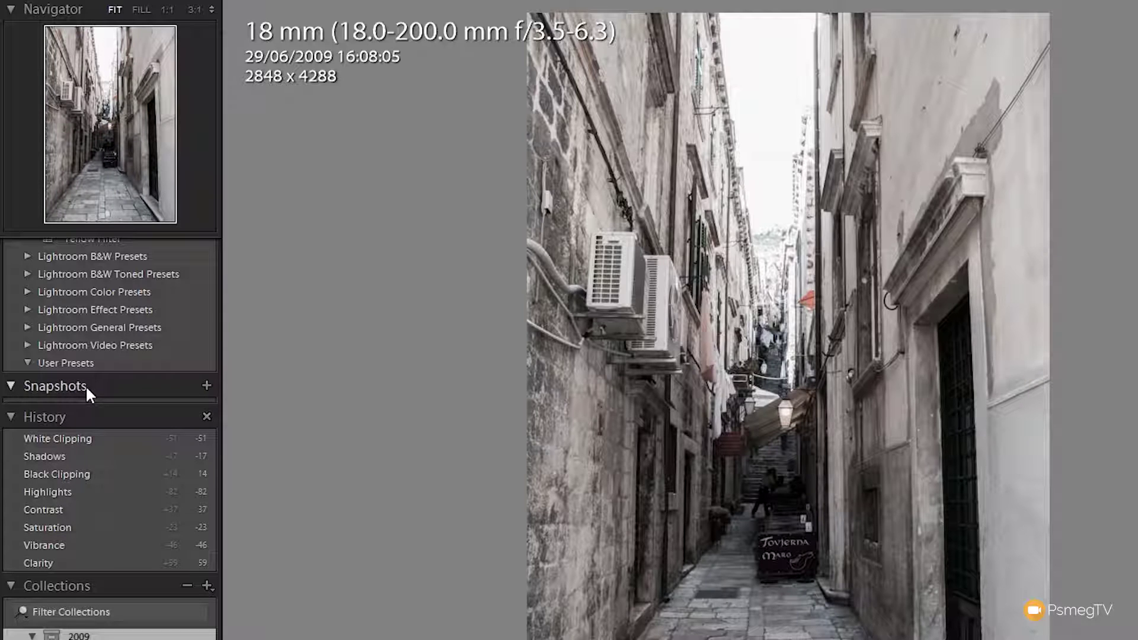
# Save the current desaturated look as a snapshot named 'Desatured Version 1'
pyautogui.click(205, 385)
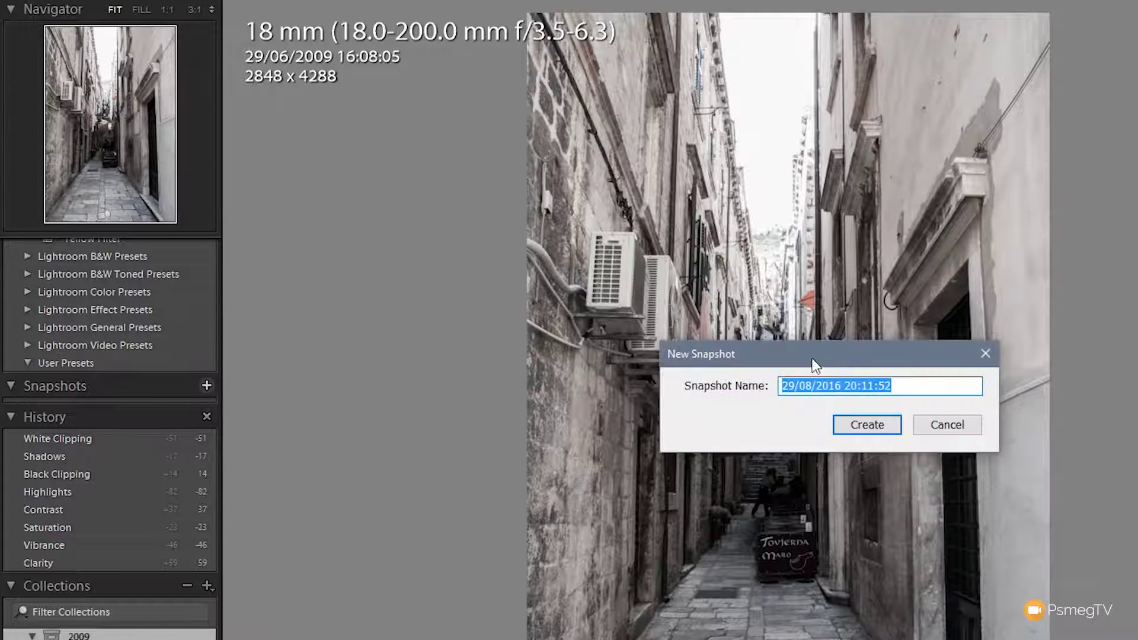
pyautogui.moveTo(809, 364); pyautogui.dragTo(409, 225)
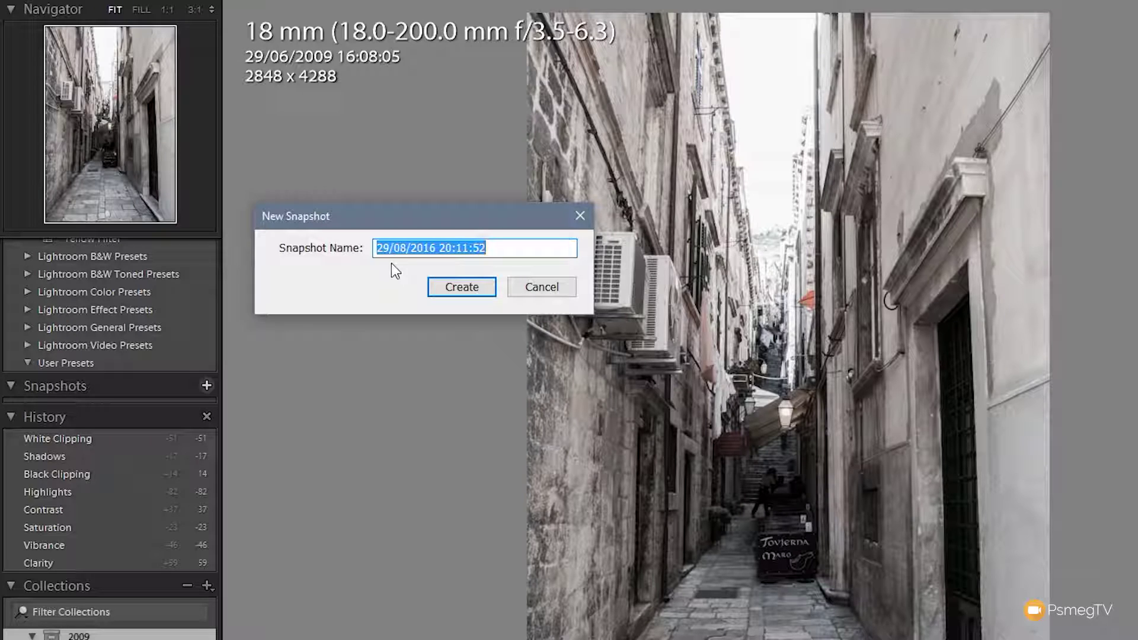
pyautogui.write('Desatured')
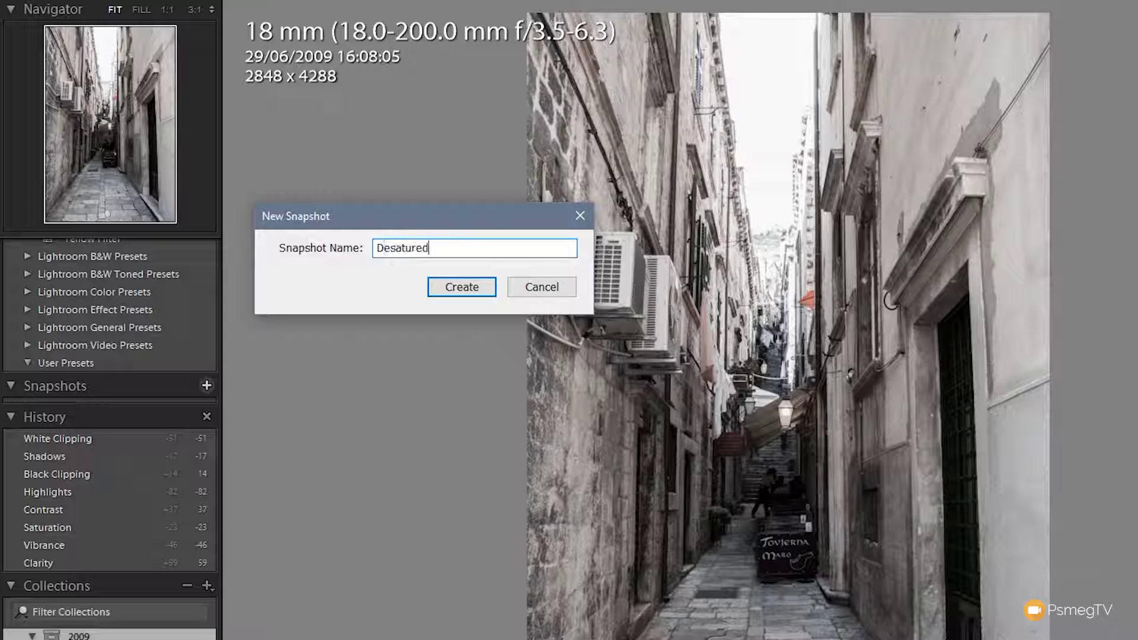
pyautogui.write(' Versio 1')
pyautogui.click(466, 247)
pyautogui.write('n')
pyautogui.click(447, 289)
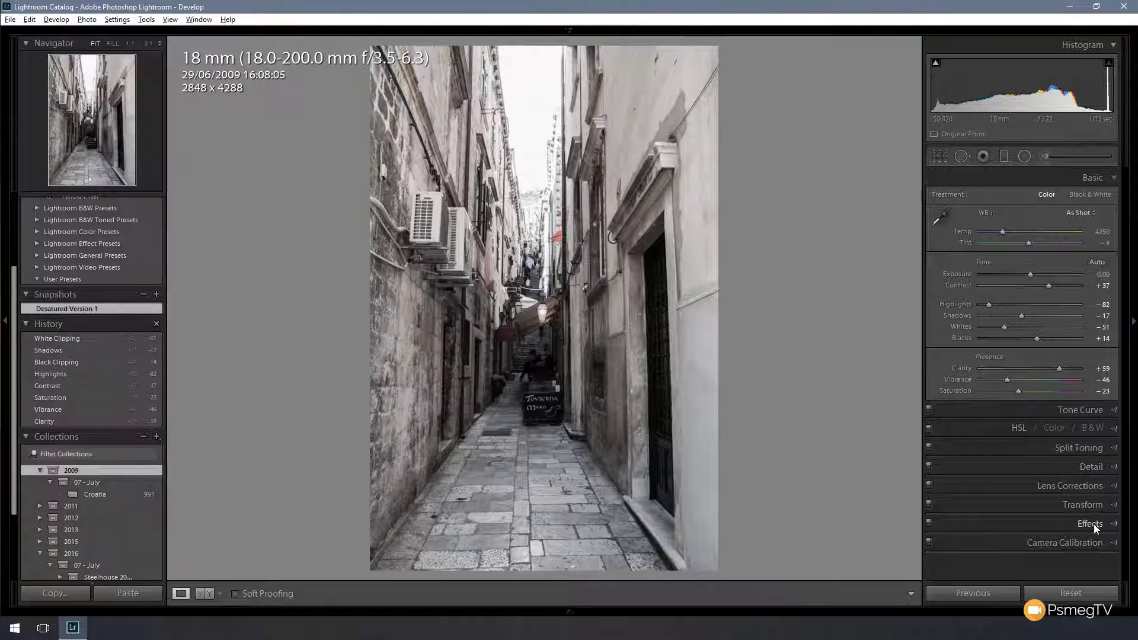
# Enable the lens profile corrections in Lens Corrections
pyautogui.click(1088, 492)
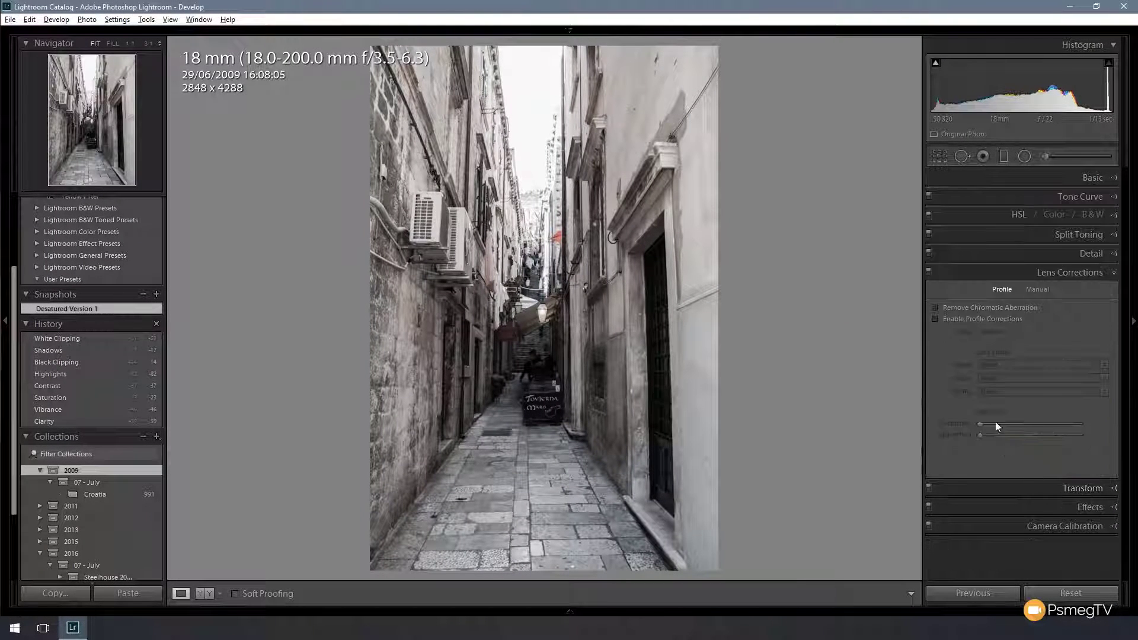
pyautogui.click(948, 307)
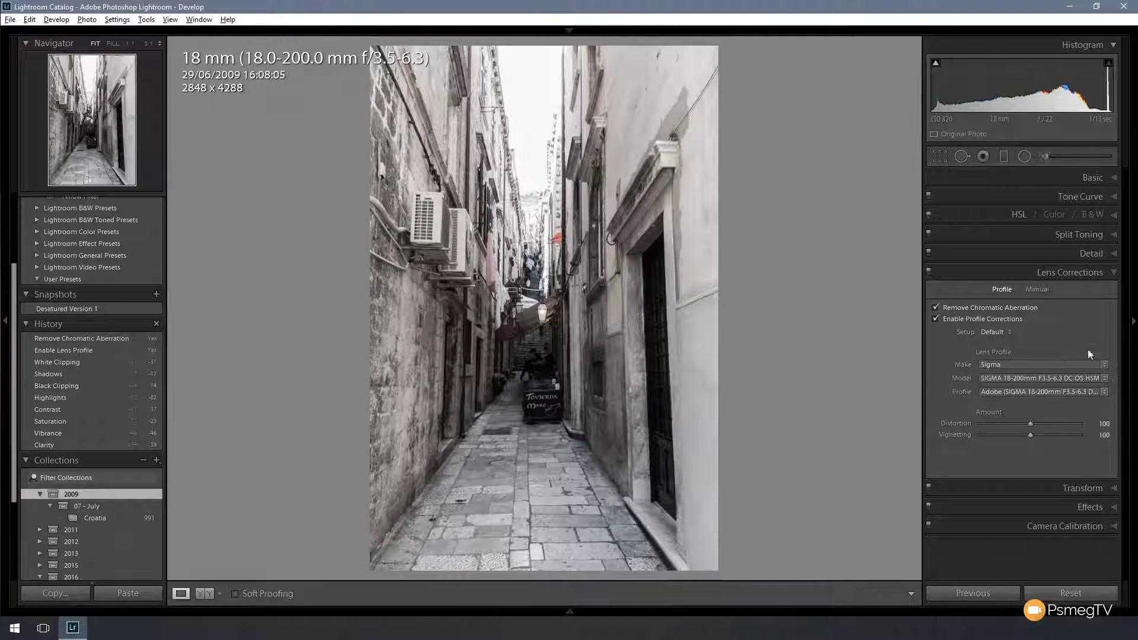
pyautogui.click(1111, 274)
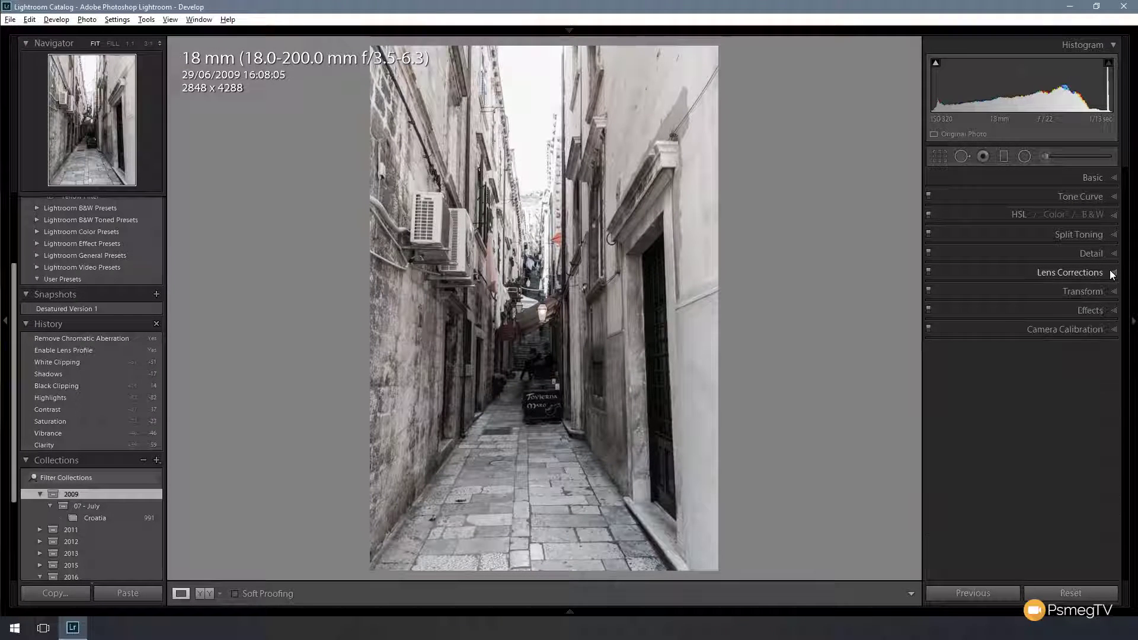
# Set Dehaze to +24, add a −47 post-crop vignette, and raise Shadows to +25
pyautogui.click(1102, 313)
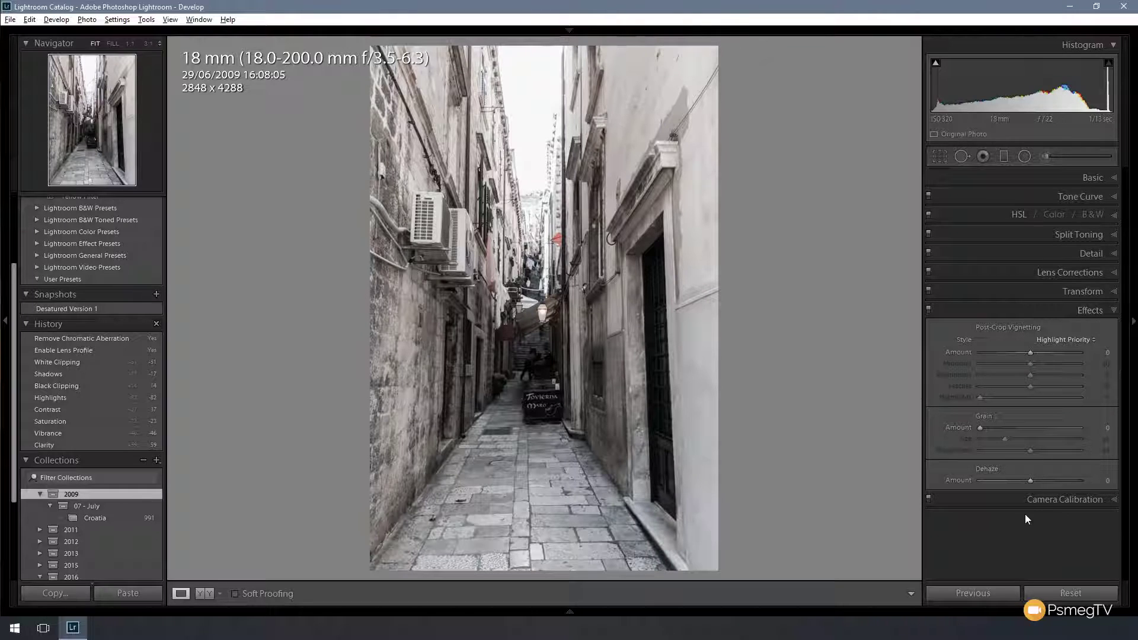
pyautogui.moveTo(1033, 482); pyautogui.dragTo(1042, 481)
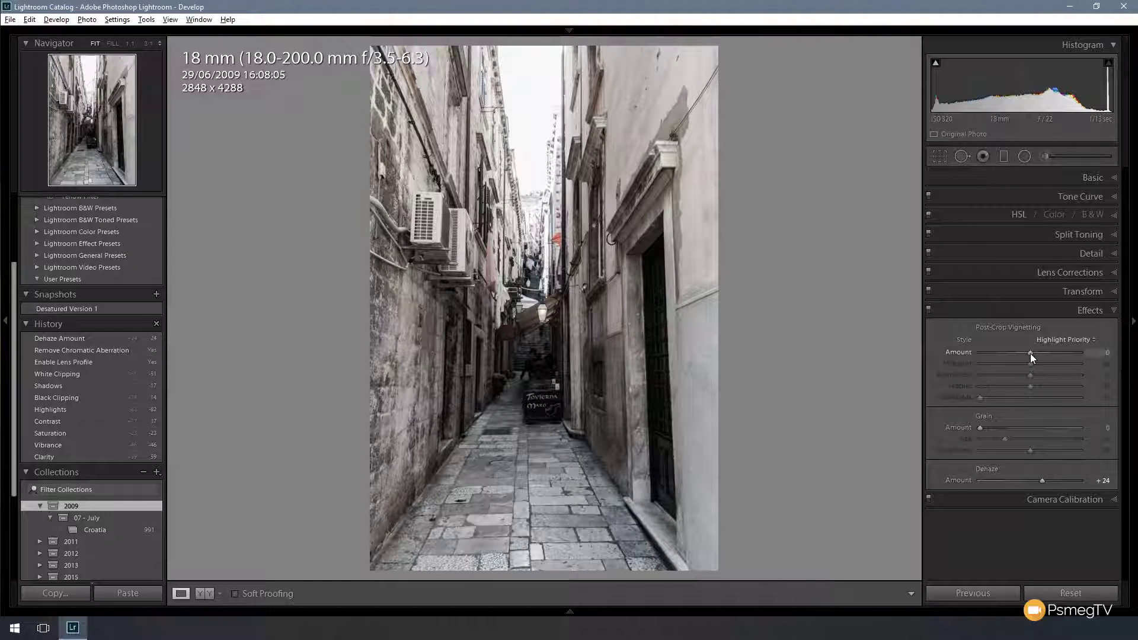
pyautogui.moveTo(1030, 353); pyautogui.dragTo(1007, 358)
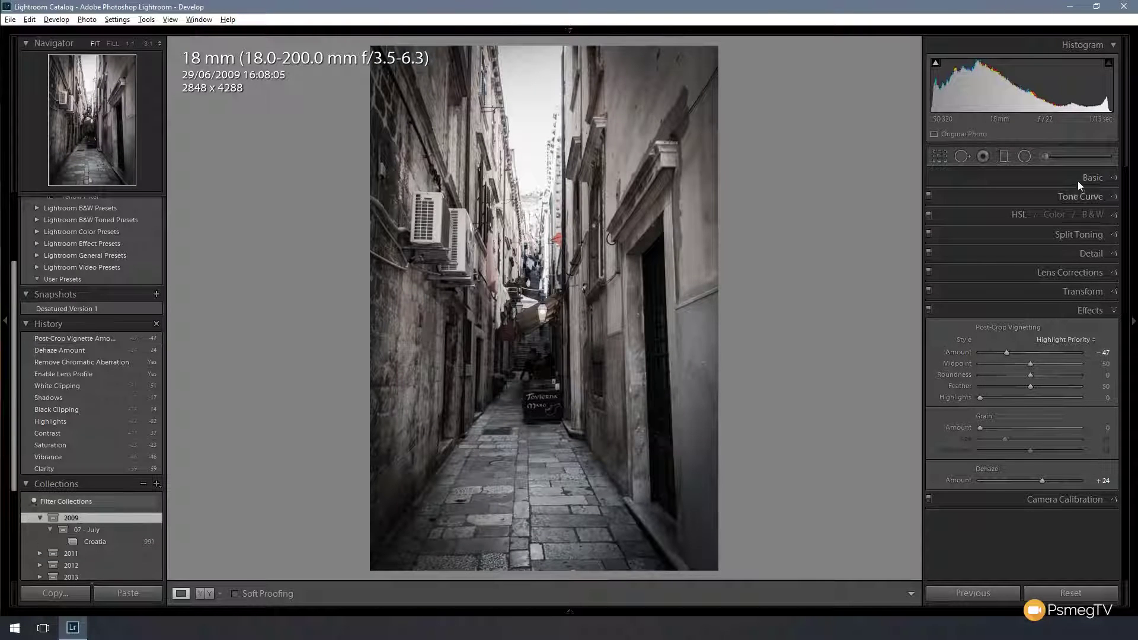
pyautogui.click(1100, 176)
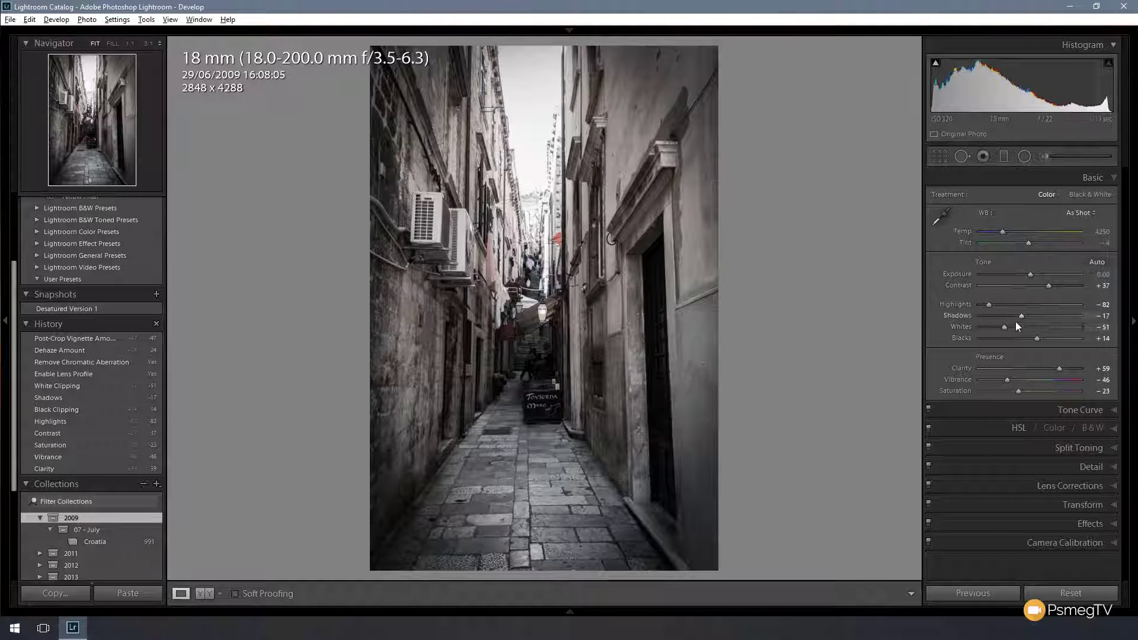
pyautogui.moveTo(1021, 319); pyautogui.dragTo(1043, 314)
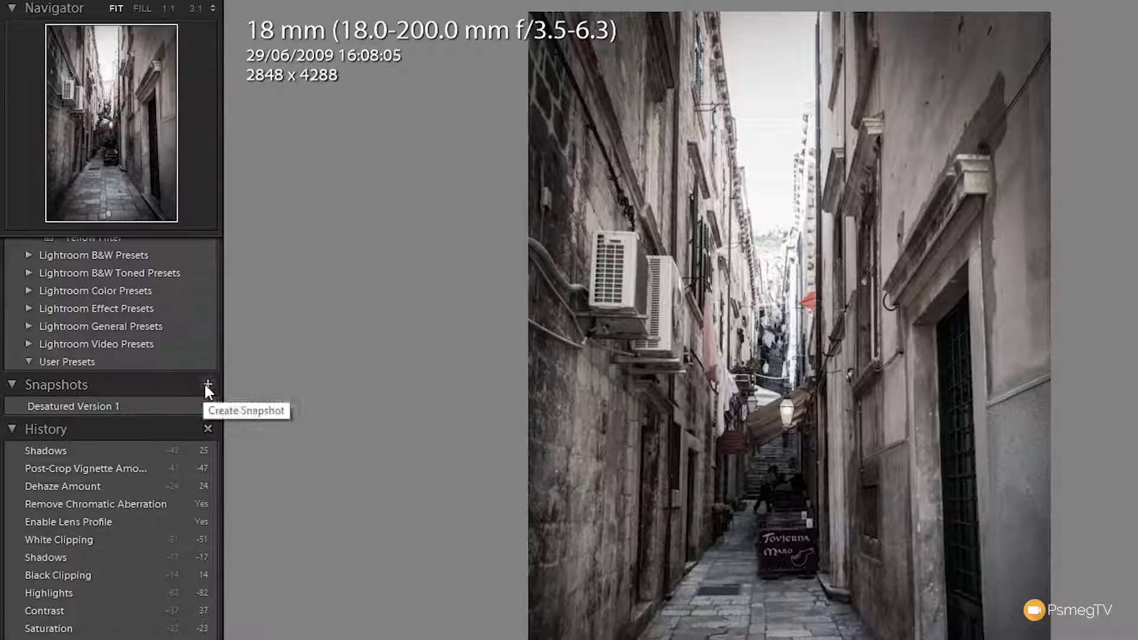
# Save the dehazed, vignetted look as a snapshot named 'Desaturation Version 2'
pyautogui.click(206, 384)
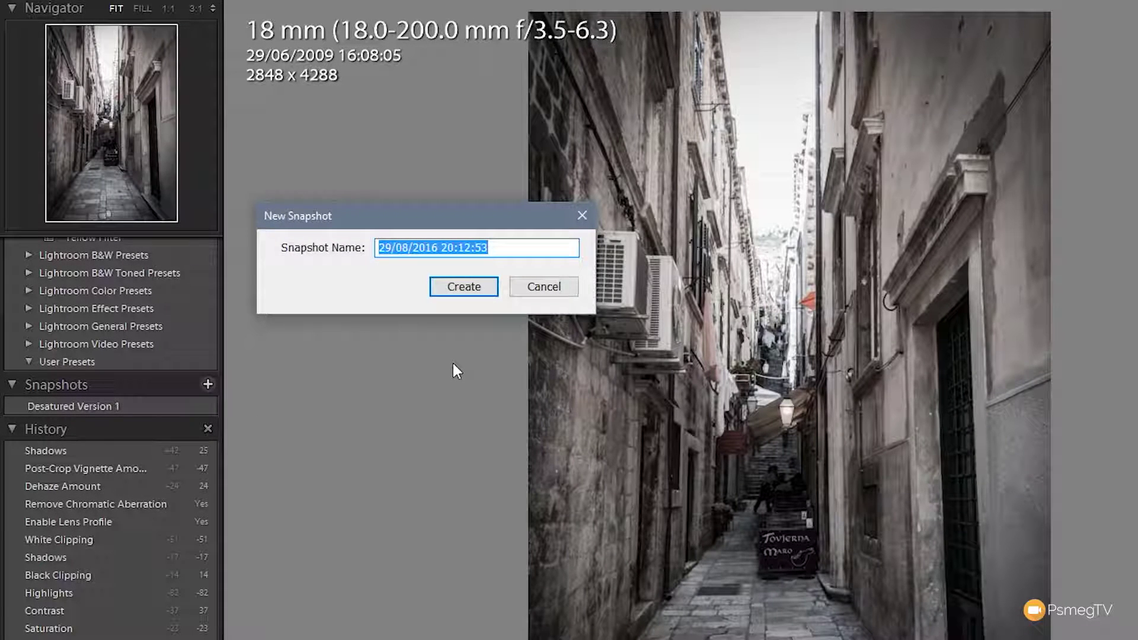
pyautogui.write('Desat')
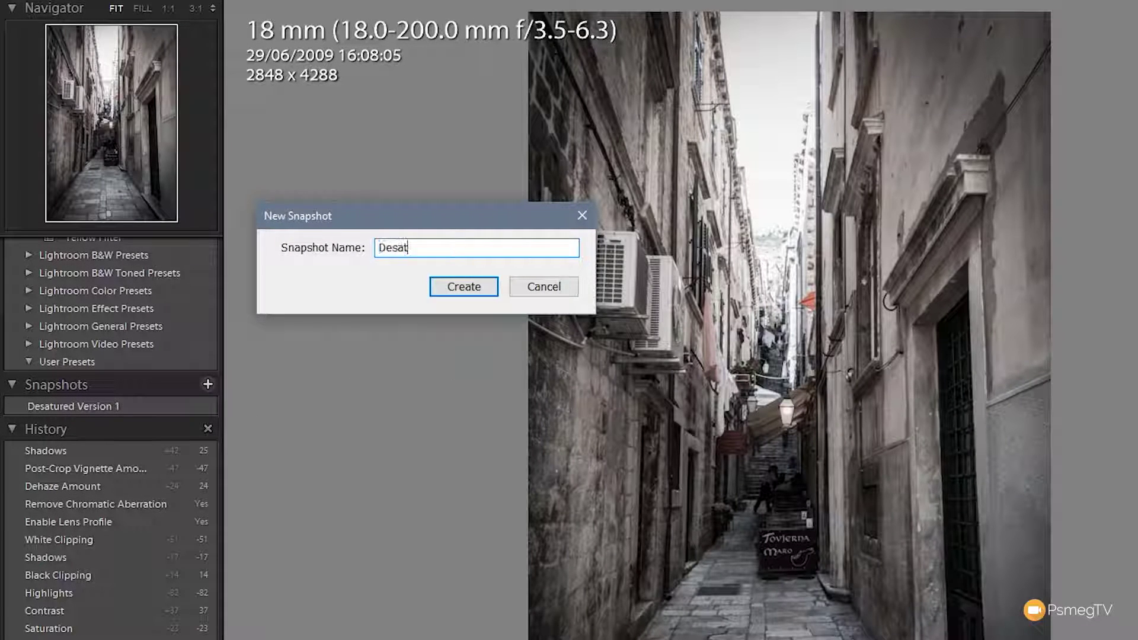
pyautogui.write('uration Version 2')
pyautogui.click(451, 290)
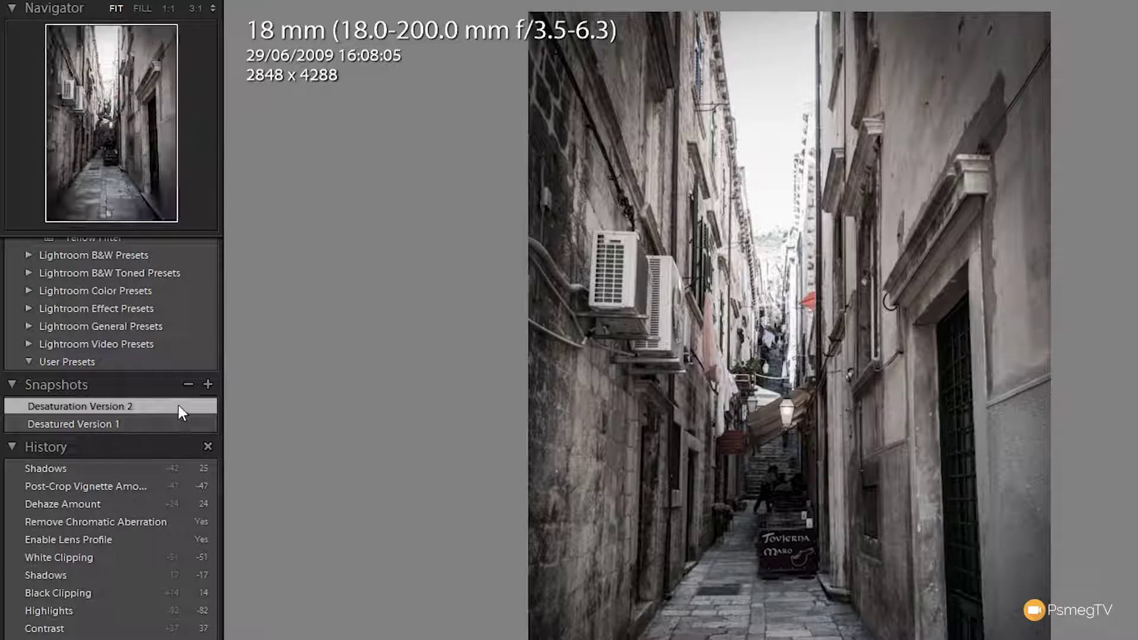
pyautogui.click(95, 424)
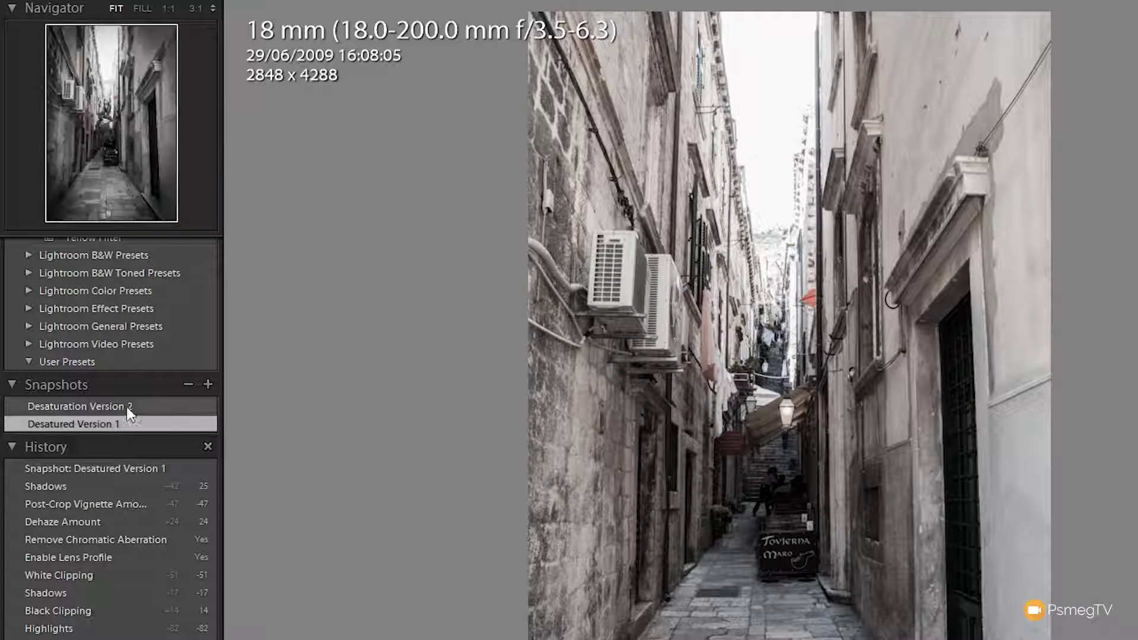
pyautogui.click(65, 406)
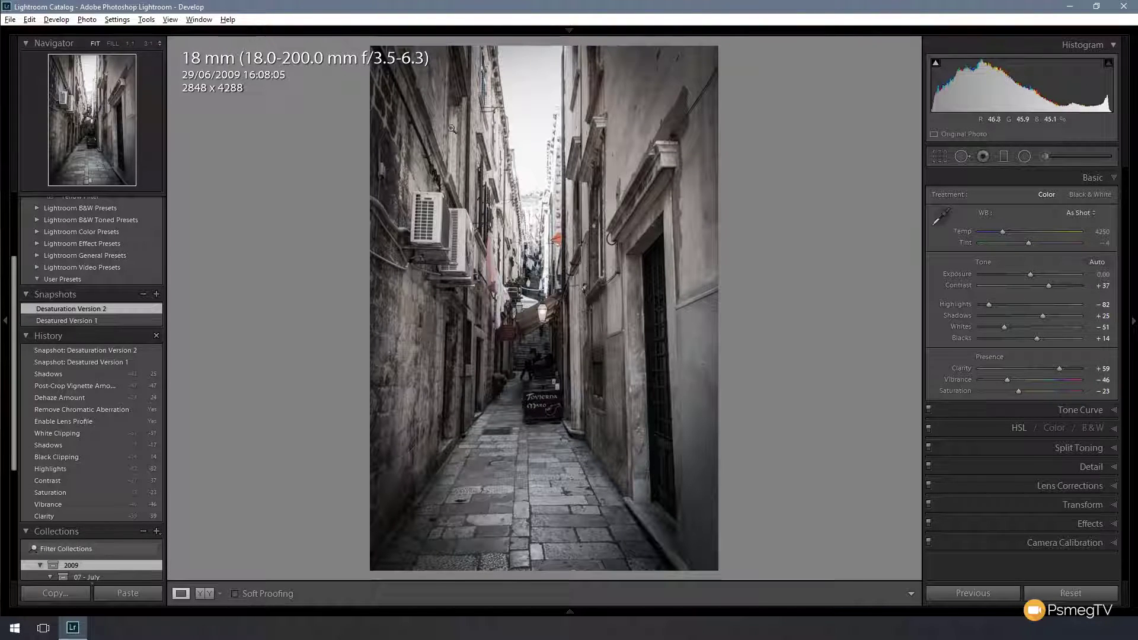
# Browse the File and Window menus, then apply the Desatured Version 1 snapshot
pyautogui.click(10, 19)
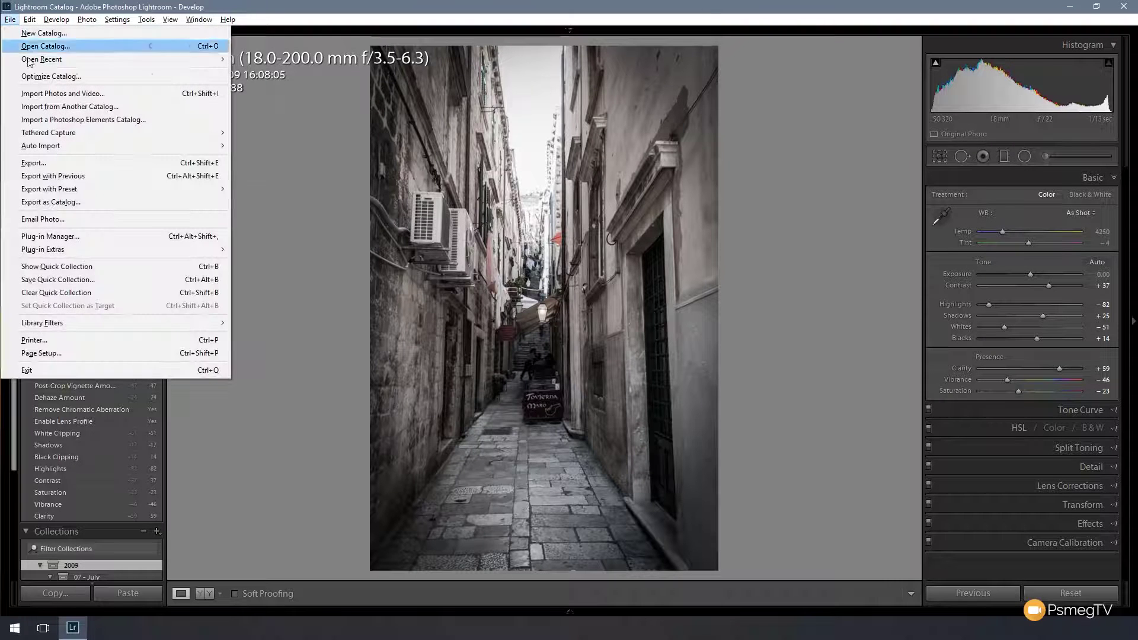
pyautogui.moveTo(199, 19)
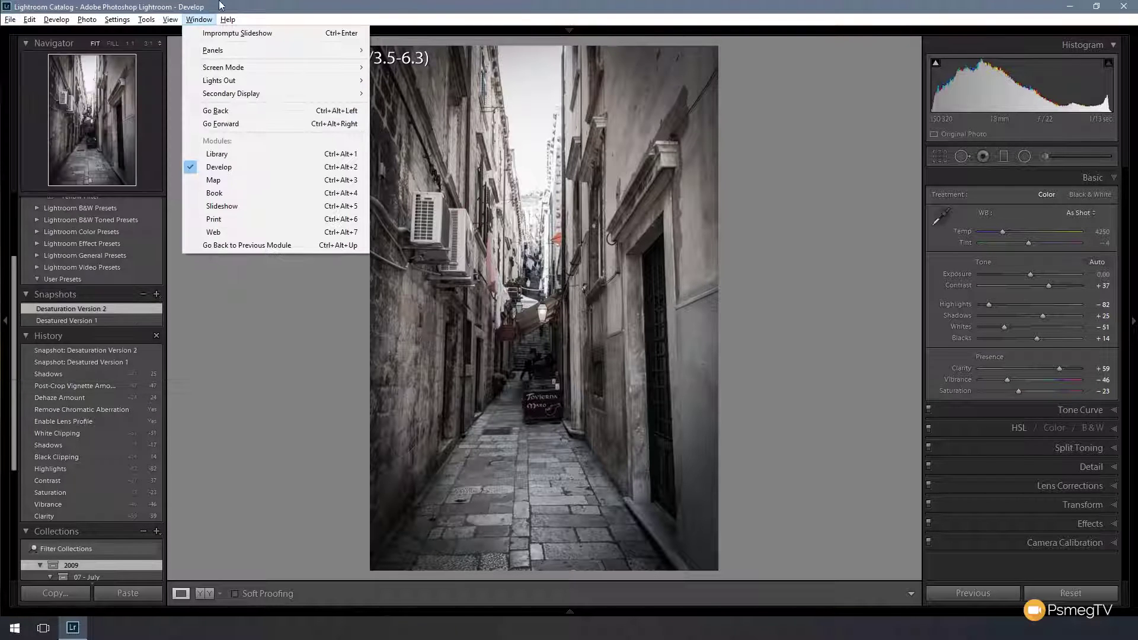
pyautogui.click(225, 5)
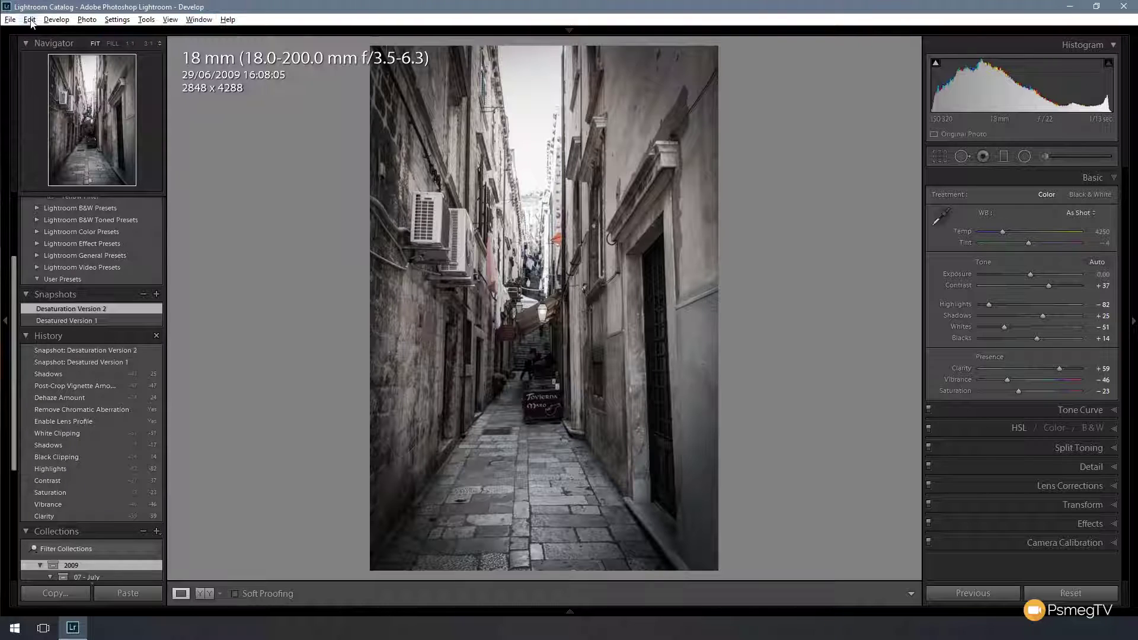
pyautogui.click(87, 321)
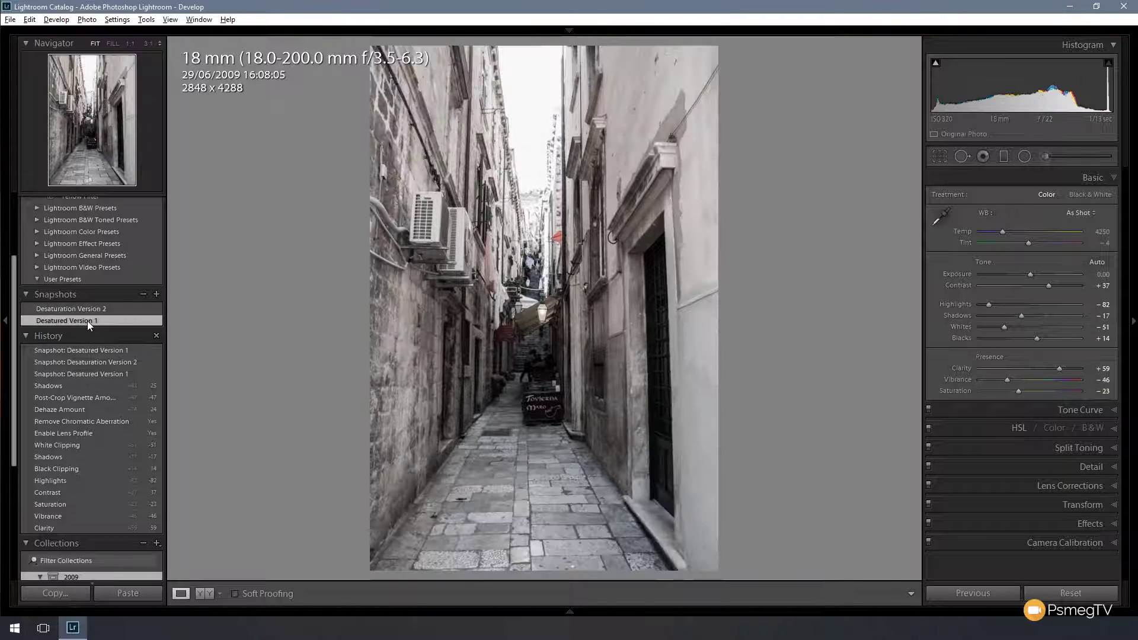
pyautogui.click(11, 19)
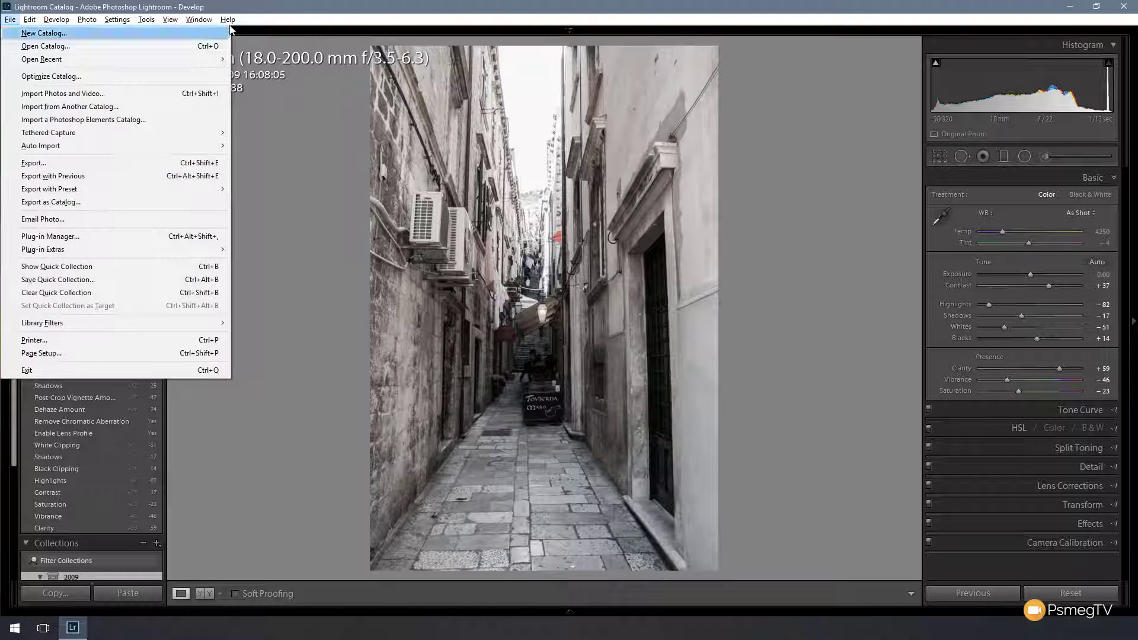
pyautogui.click(272, 9)
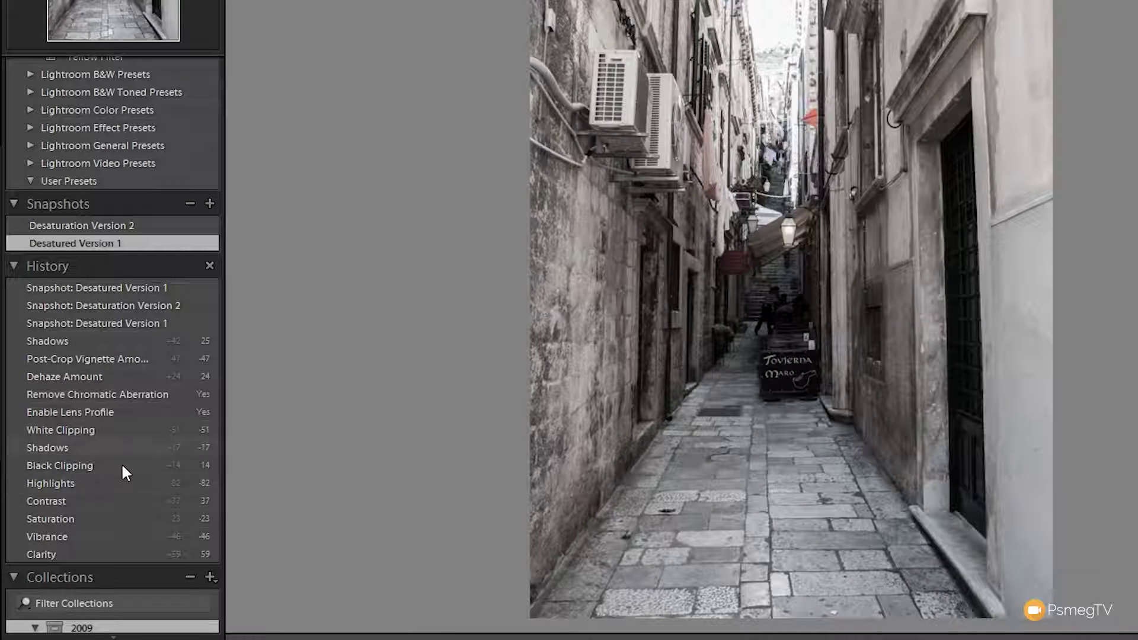
# Look at the history step options and preview the photo at the Vibrance step
pyautogui.rightClick(105, 469)
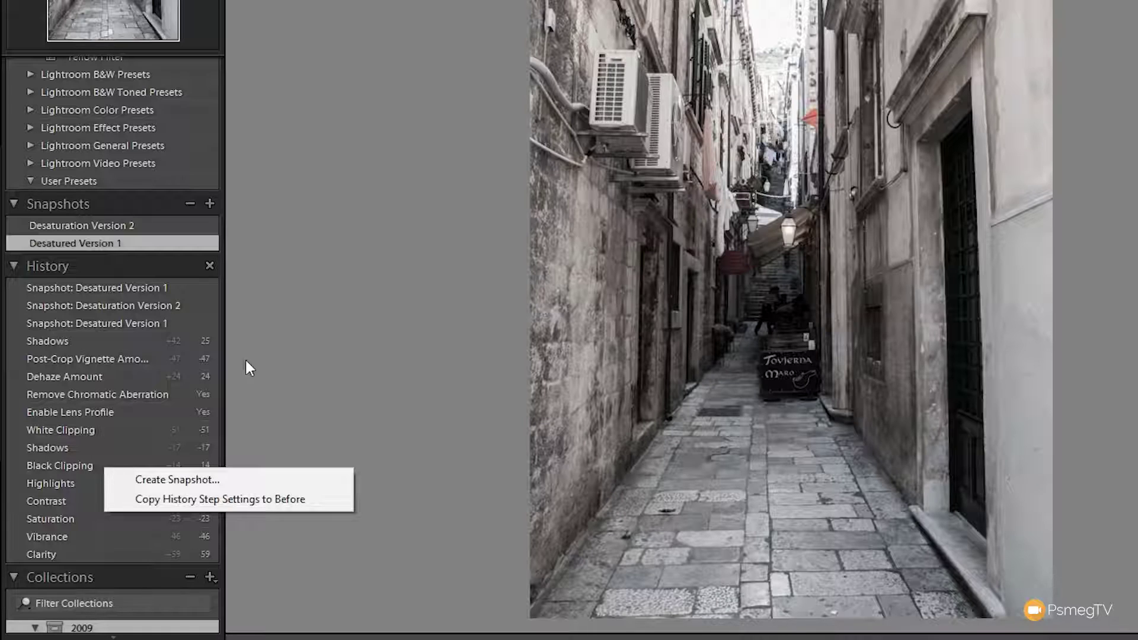
pyautogui.click(347, 382)
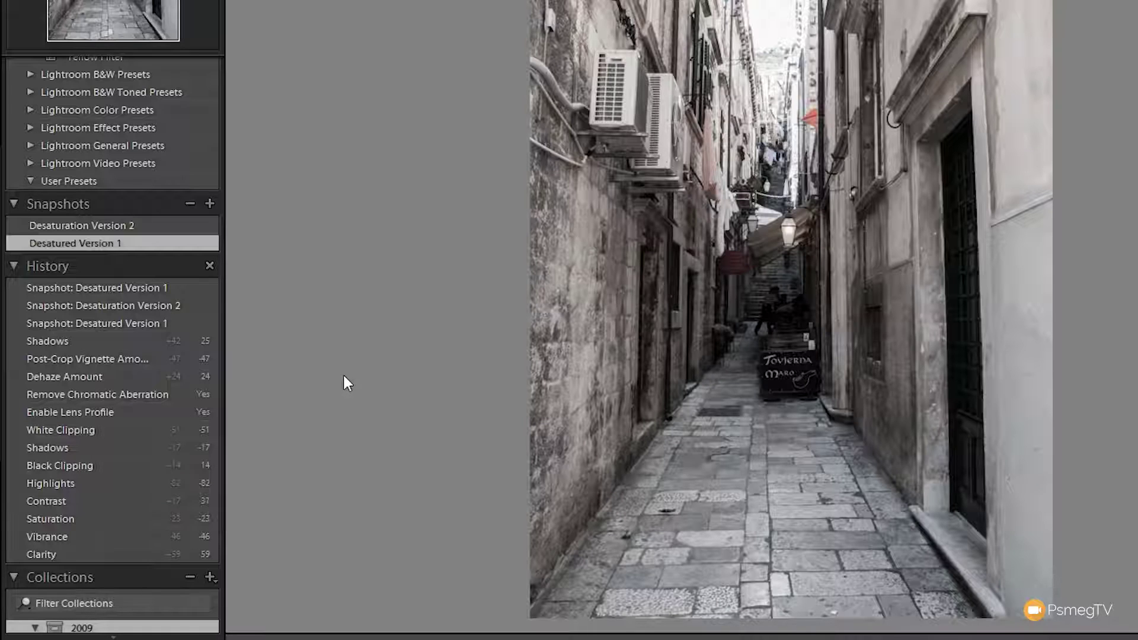
pyautogui.rightClick(83, 537)
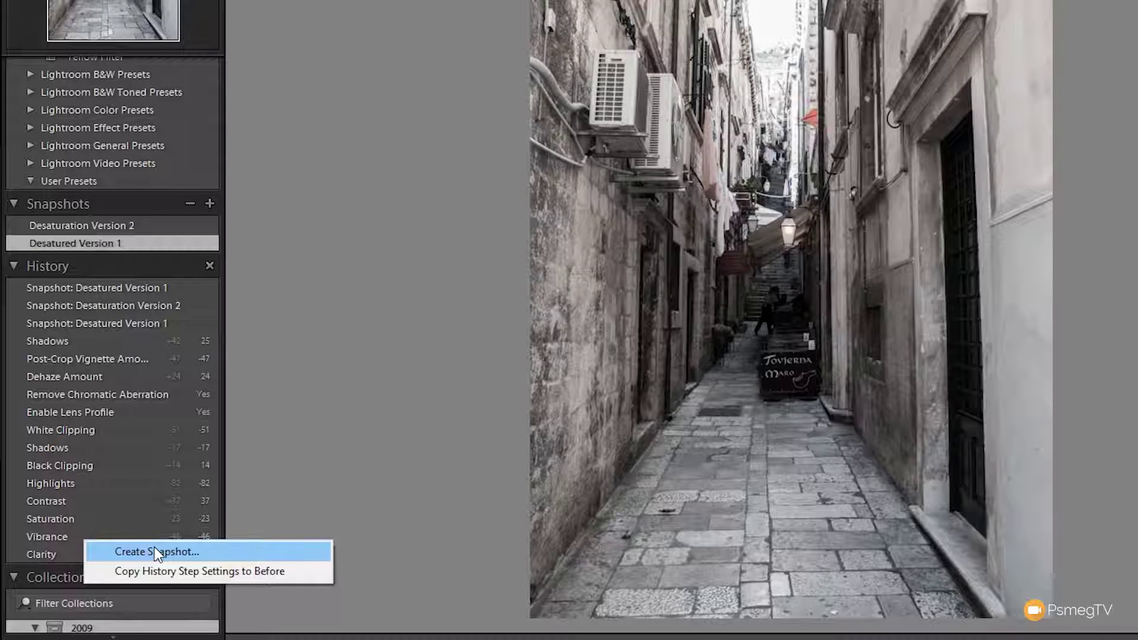
pyautogui.click(343, 468)
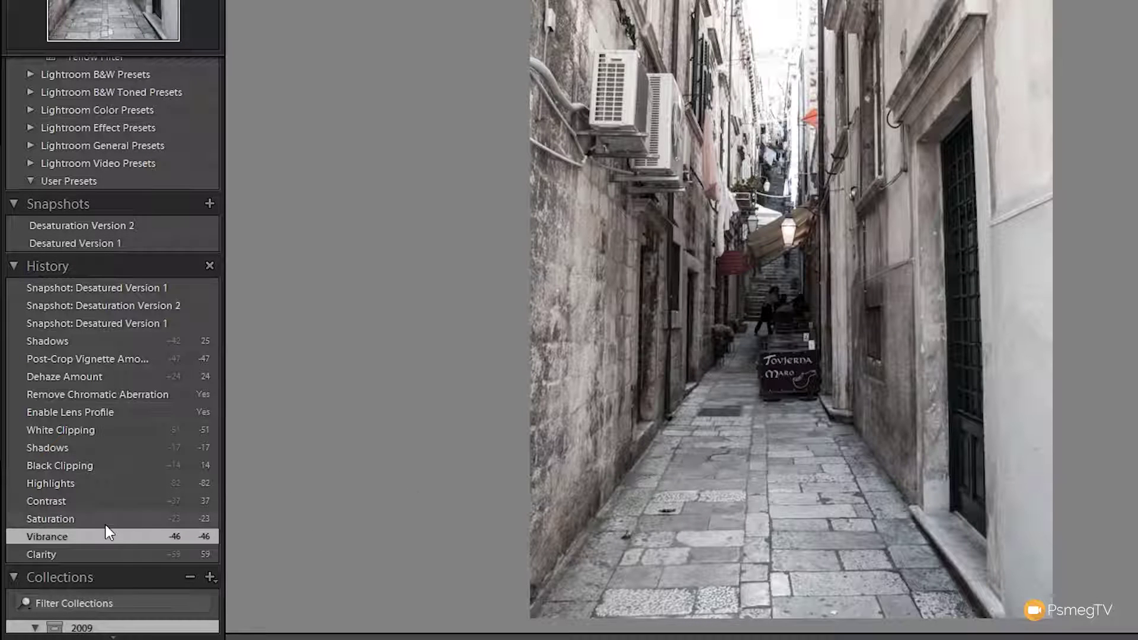
# Step back through Saturation, Contrast, Black Clipping, Shadows and earlier states, ending at Highlights −82
pyautogui.click(105, 523)
pyautogui.click(106, 501)
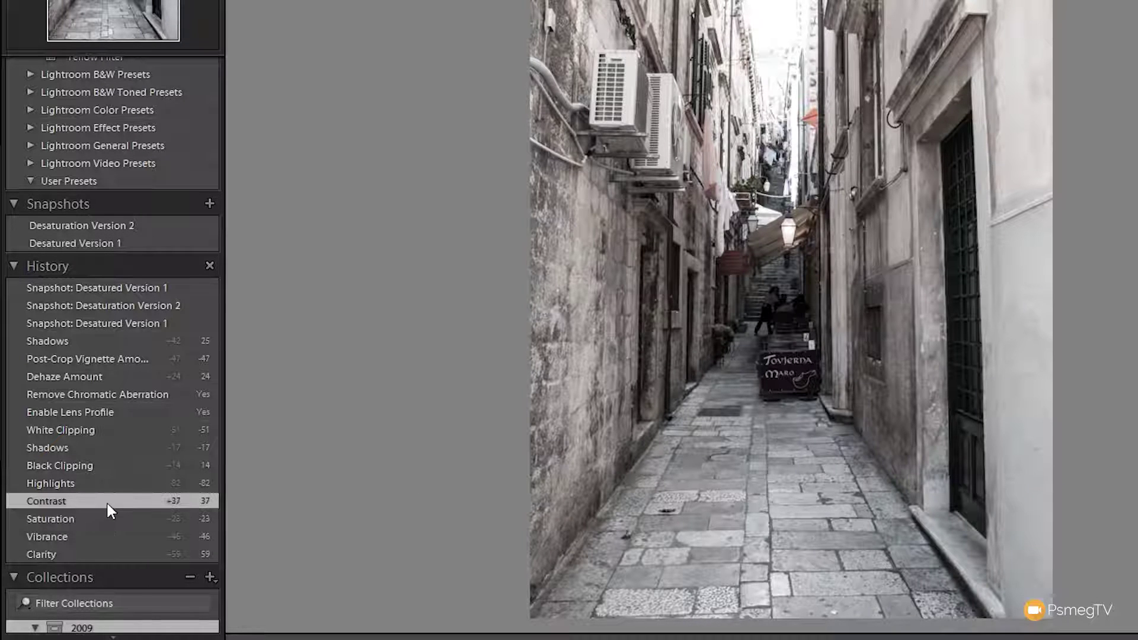
pyautogui.click(112, 467)
pyautogui.click(119, 448)
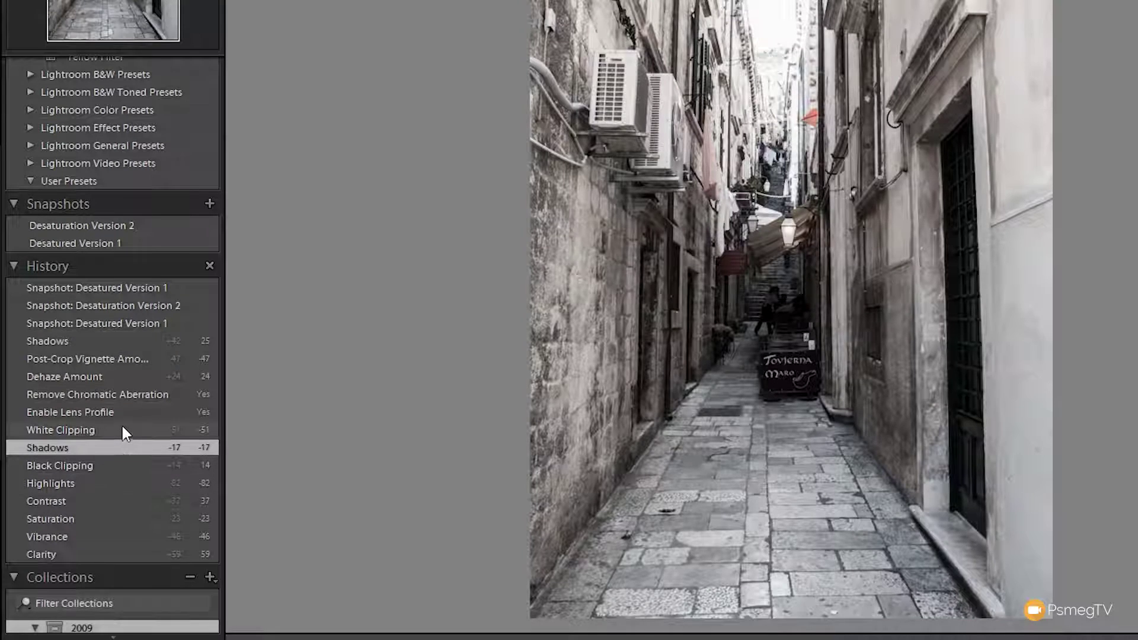
pyautogui.click(121, 428)
pyautogui.click(124, 408)
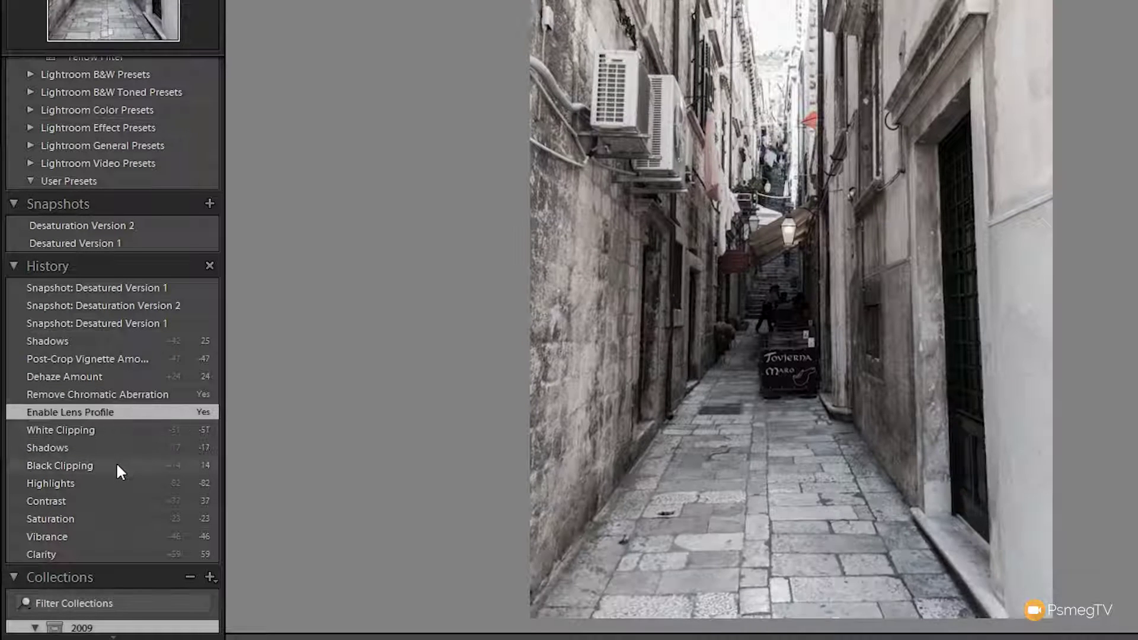
pyautogui.click(116, 465)
pyautogui.click(112, 487)
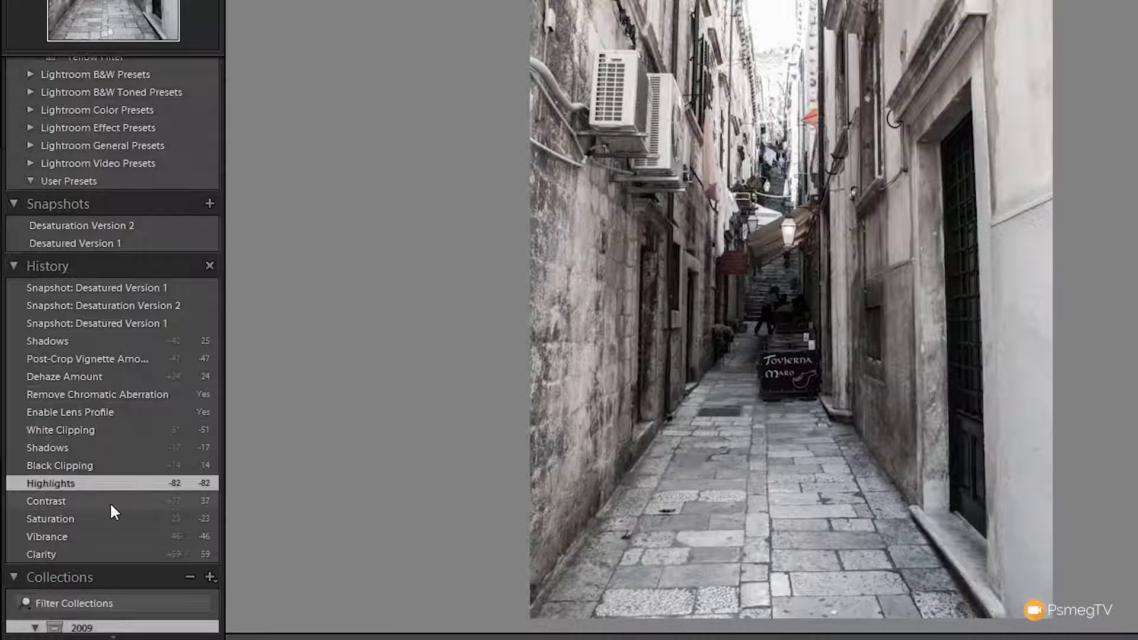
# Create a snapshot named 'History Snapshot' from the Contrast history step
pyautogui.click(109, 503)
pyautogui.rightClick(113, 511)
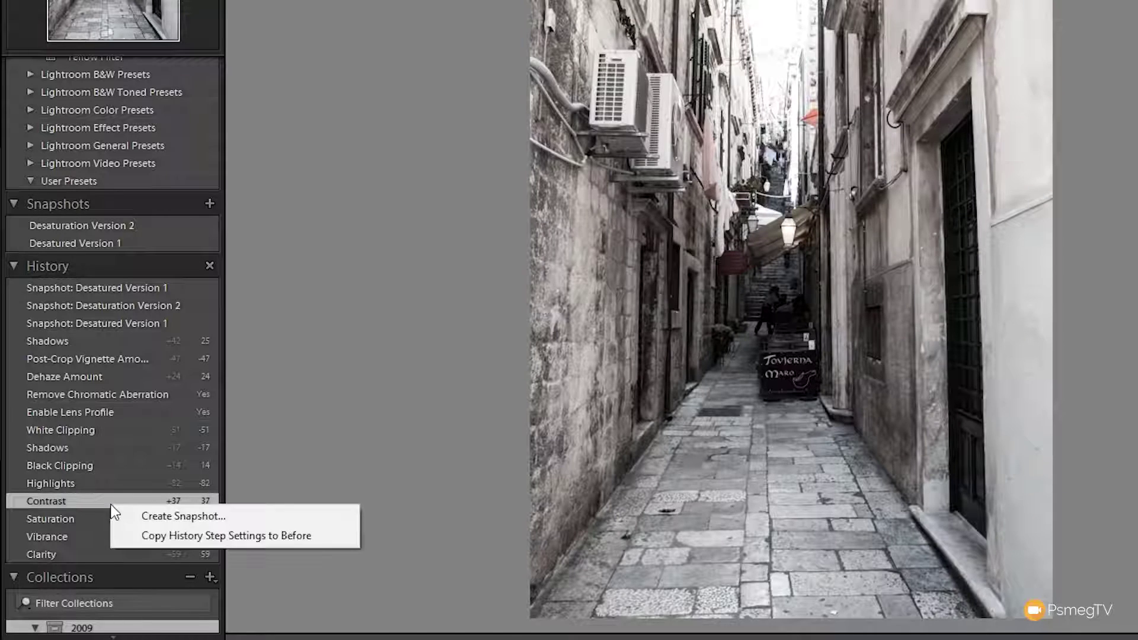
pyautogui.click(175, 516)
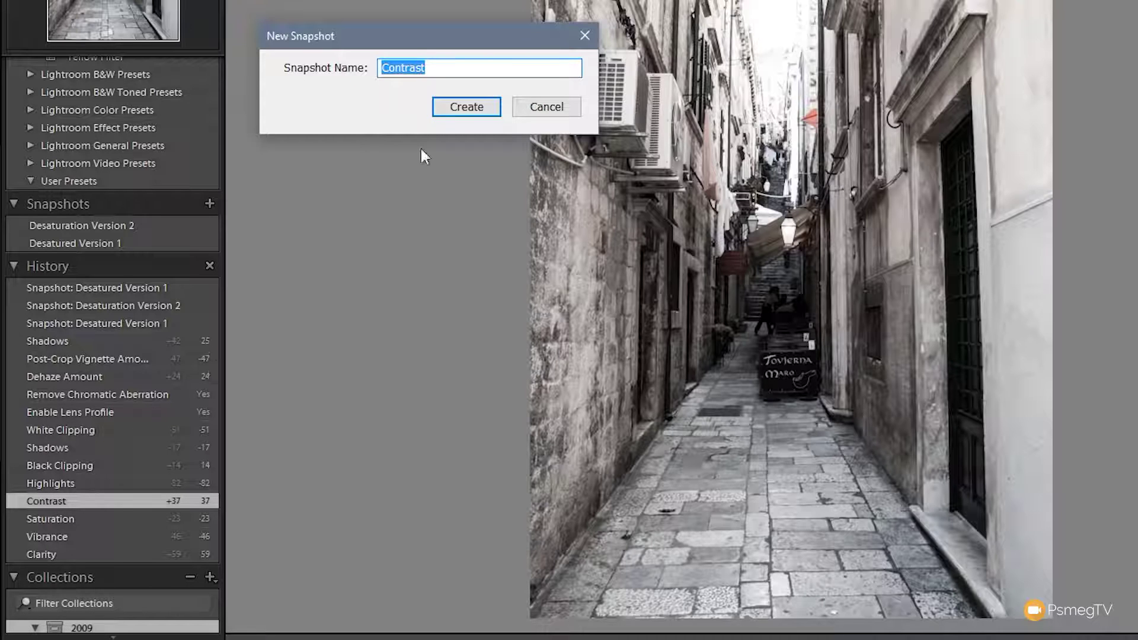
pyautogui.write('Host')
pyautogui.write('ory')
pyautogui.press('Left')
pyautogui.press('Left')
pyautogui.press('Left')
pyautogui.press('Left')
pyautogui.press('BackSpace')
pyautogui.write('i')
pyautogui.click(435, 62)
pyautogui.write('Snapshot')
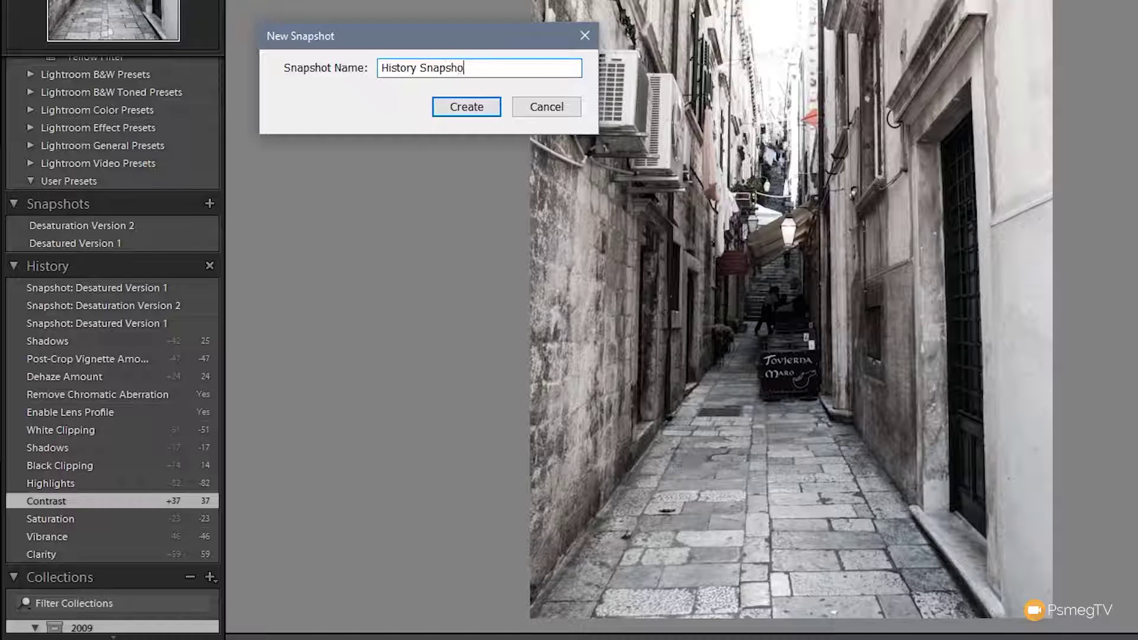
pyautogui.click(474, 109)
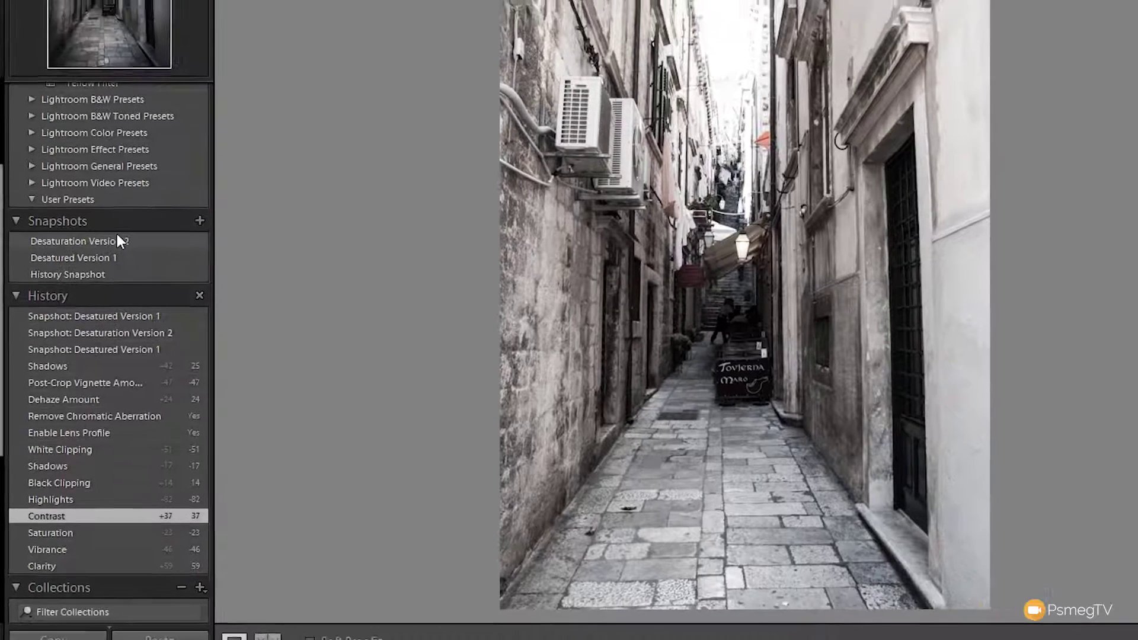
# Compare the Desaturation Version 2, Desatured Version 1 and History Snapshot looks
pyautogui.click(98, 226)
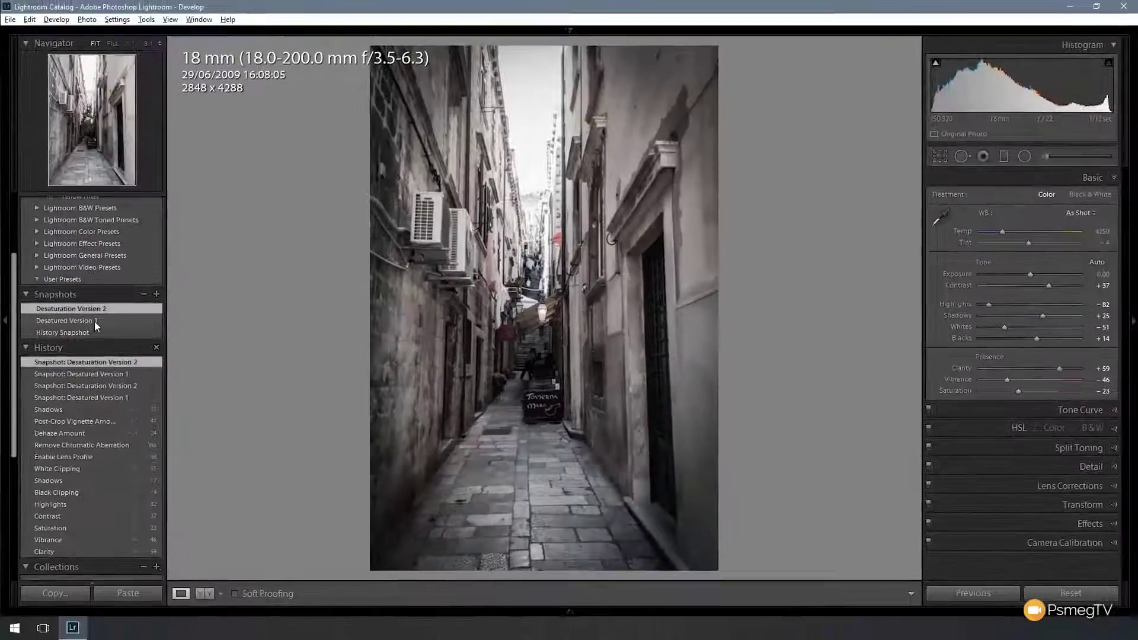
pyautogui.click(97, 309)
pyautogui.click(92, 333)
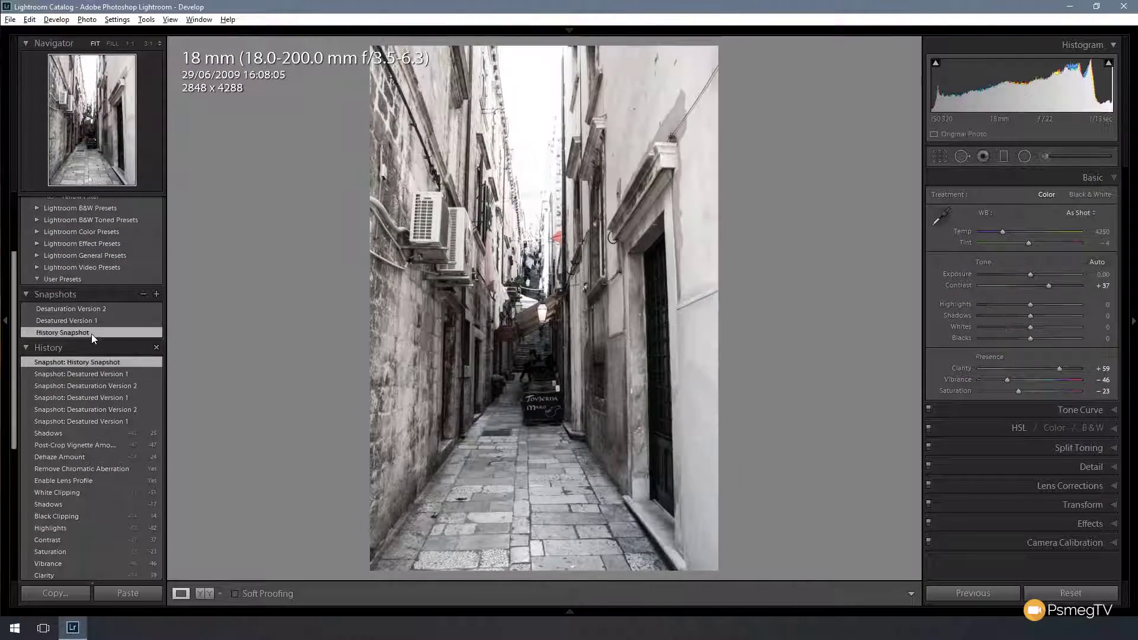
pyautogui.click(125, 320)
pyautogui.click(124, 308)
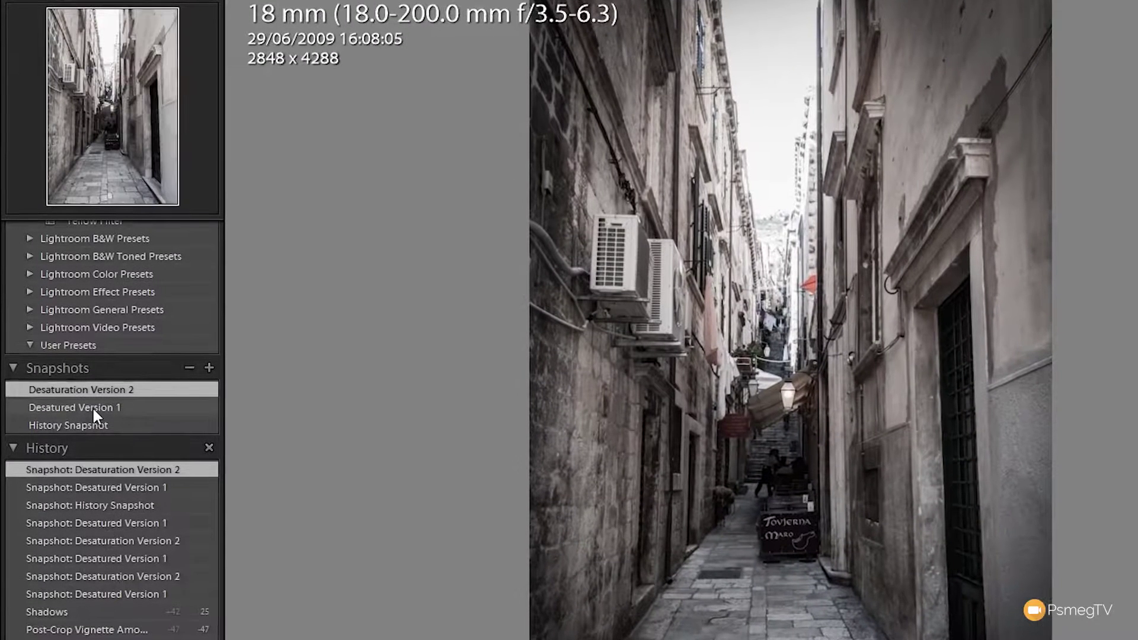
# Apply Desatured Version 1 and update it with the current settings
pyautogui.click(90, 407)
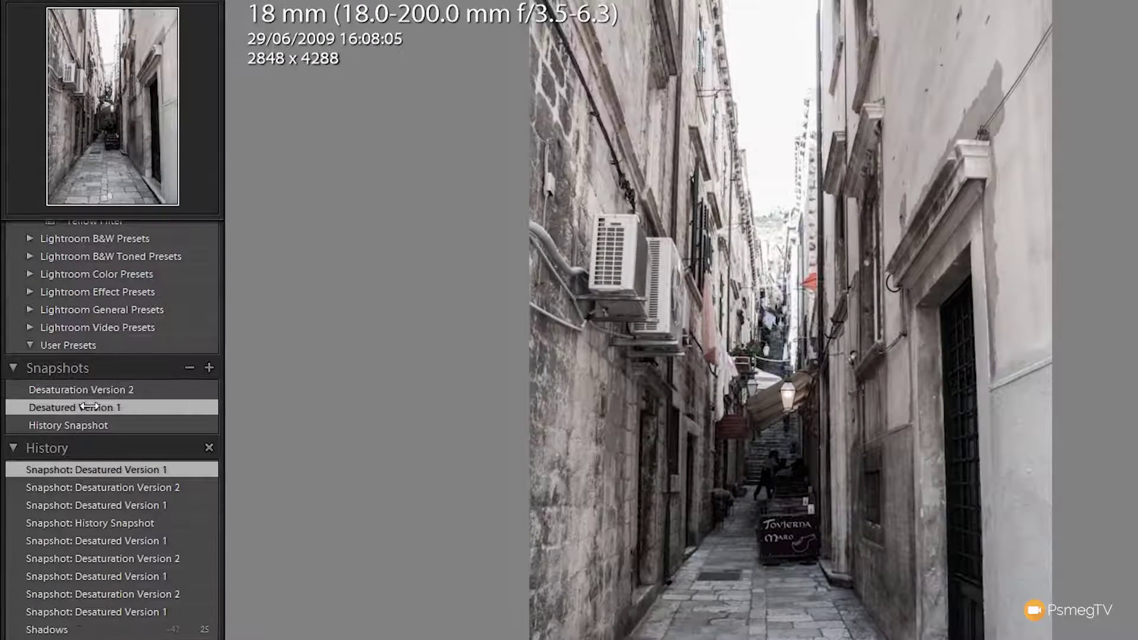
pyautogui.rightClick(84, 410)
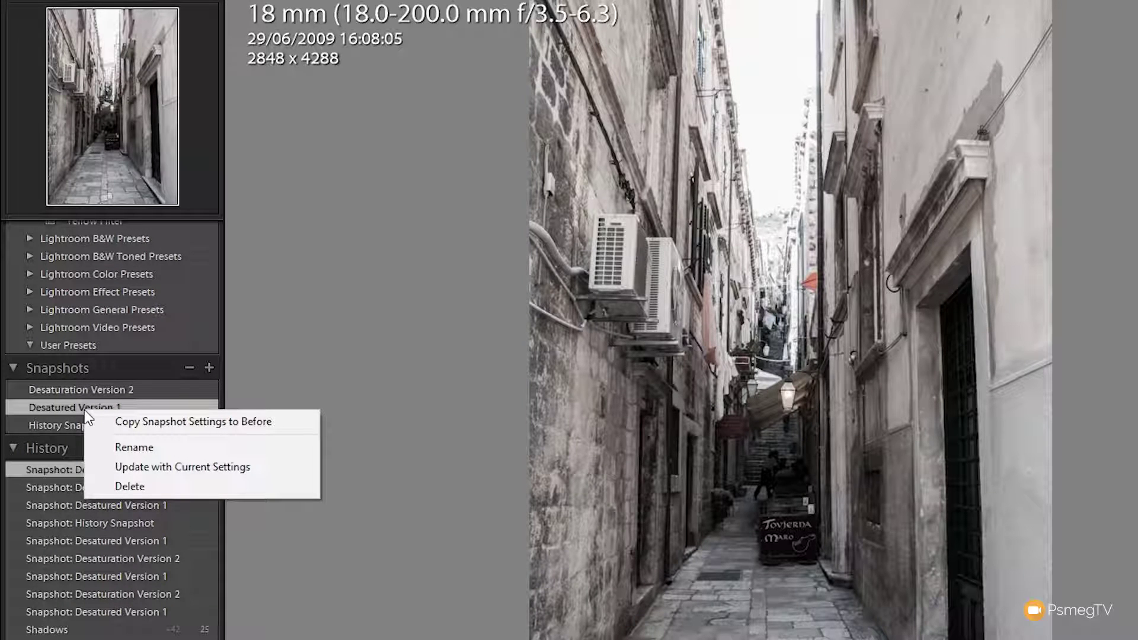
pyautogui.click(143, 461)
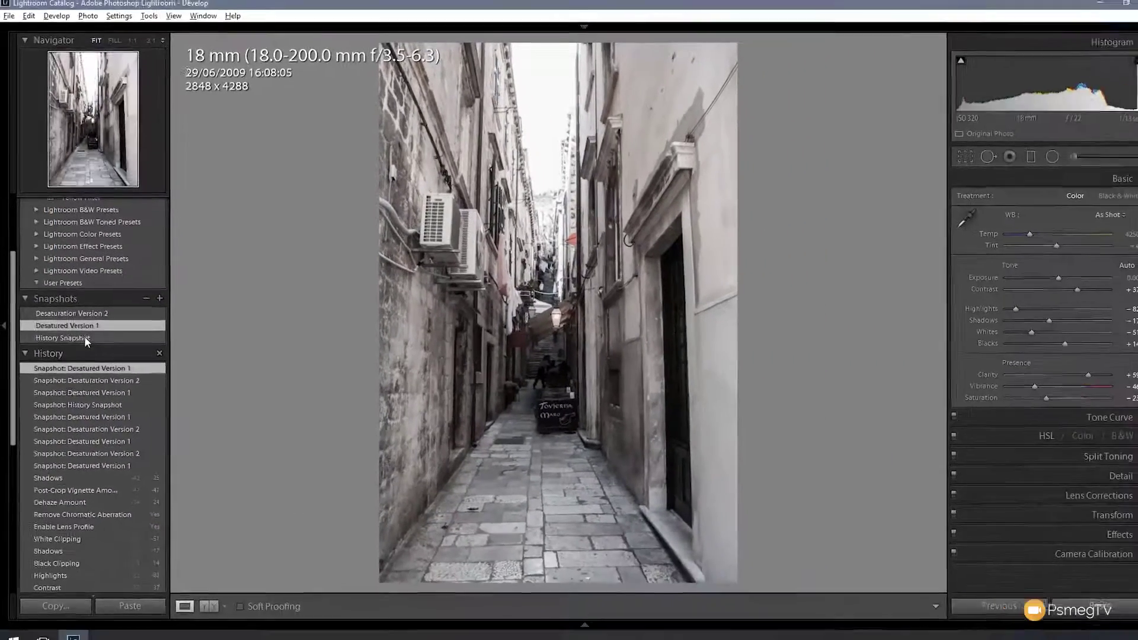
# Starting from History Snapshot, raise Vibrance to +28 and Saturation to +60
pyautogui.click(125, 425)
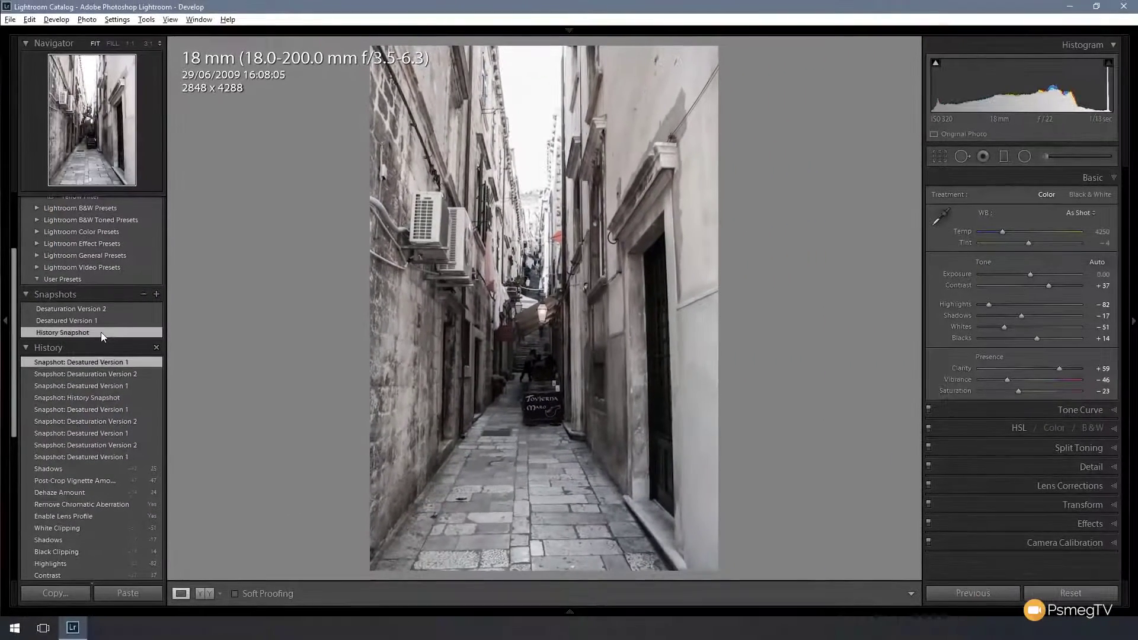
pyautogui.click(101, 332)
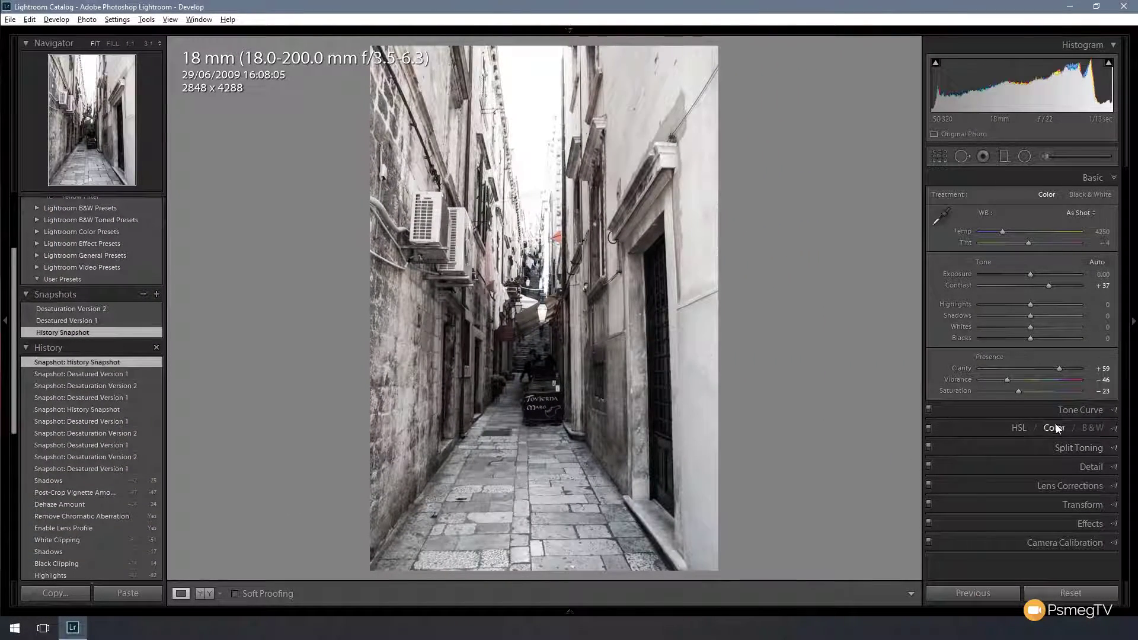
pyautogui.moveTo(1008, 380); pyautogui.dragTo(1044, 382)
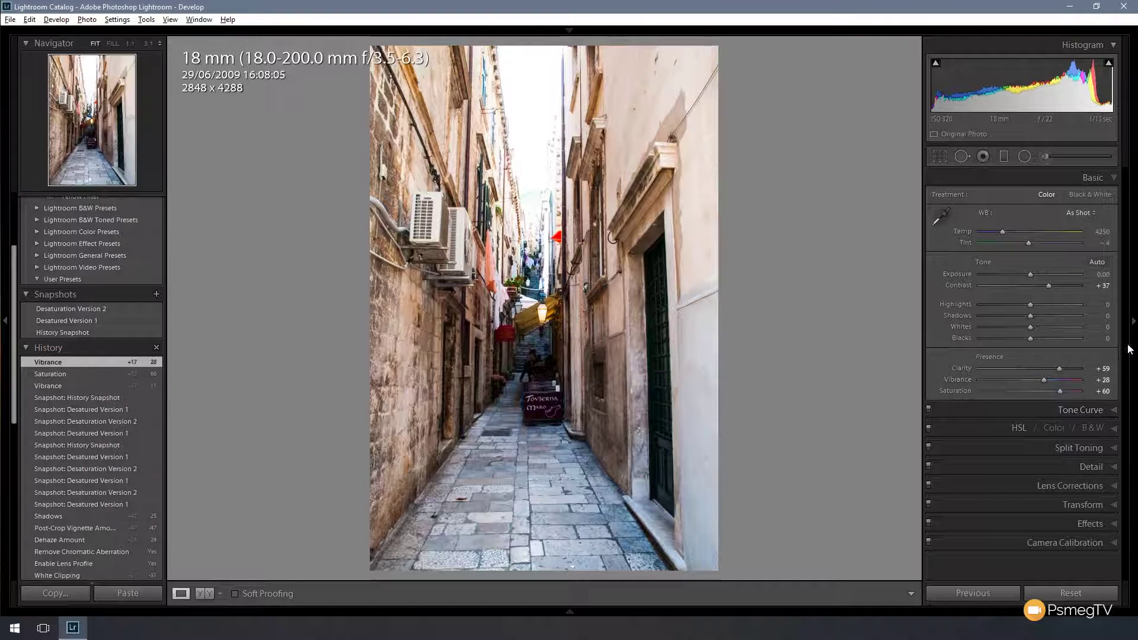
# Add Dehaze +24 and a −43 post-crop vignette in Effects
pyautogui.click(1091, 523)
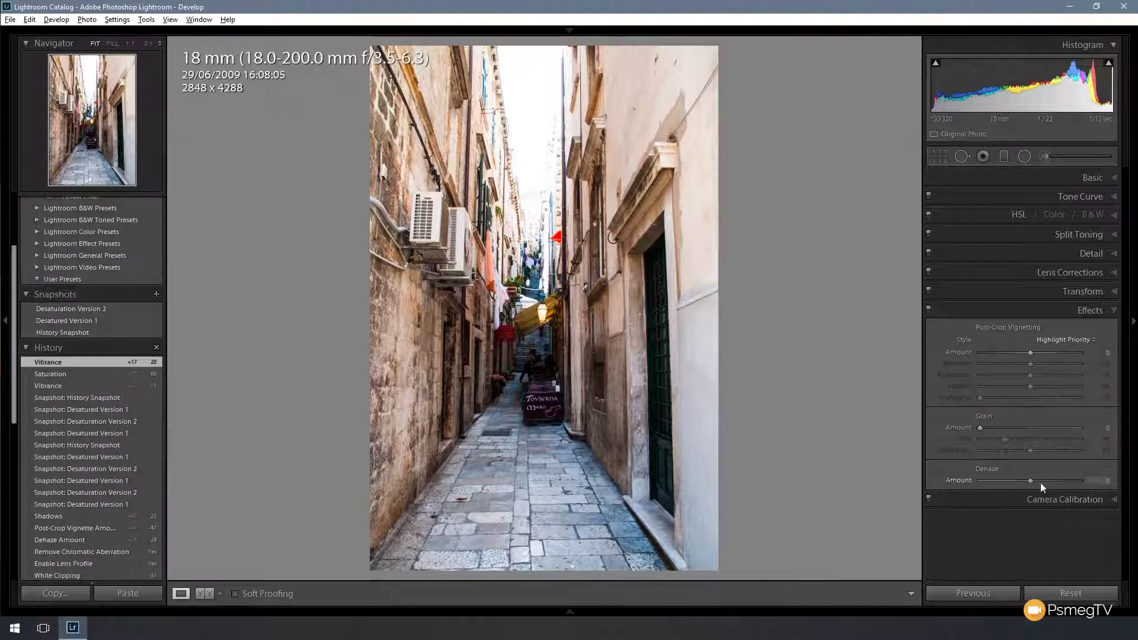
pyautogui.moveTo(1029, 482); pyautogui.dragTo(1042, 481)
pyautogui.moveTo(1033, 353); pyautogui.dragTo(1009, 357)
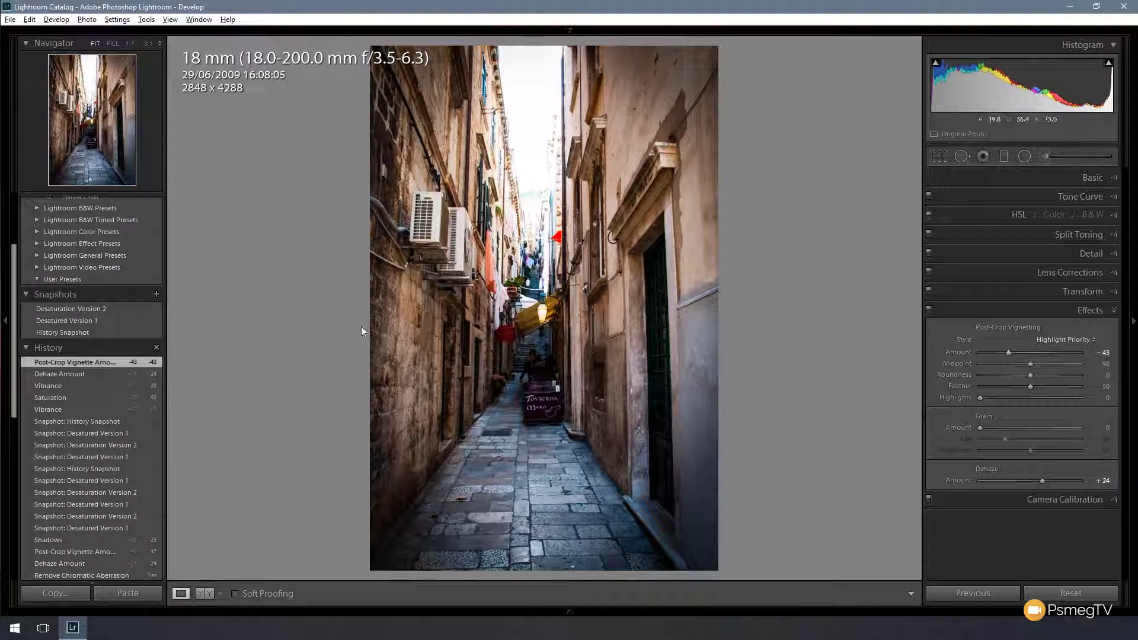
# Update History Snapshot to store the vivid, dehazed, vignetted settings
pyautogui.rightClick(74, 333)
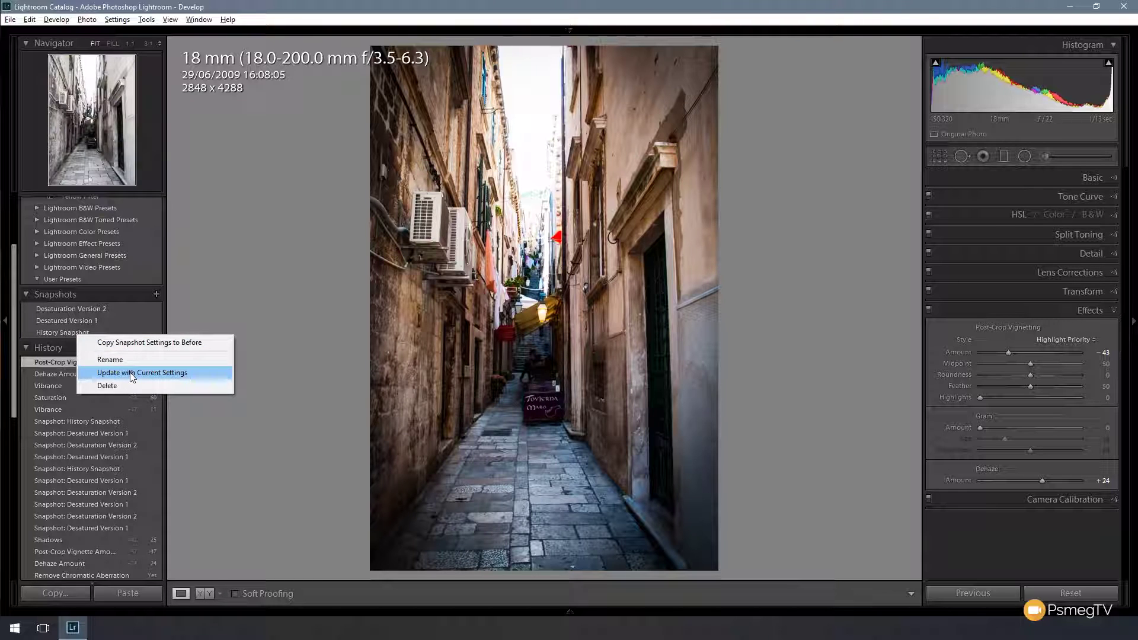
pyautogui.click(131, 373)
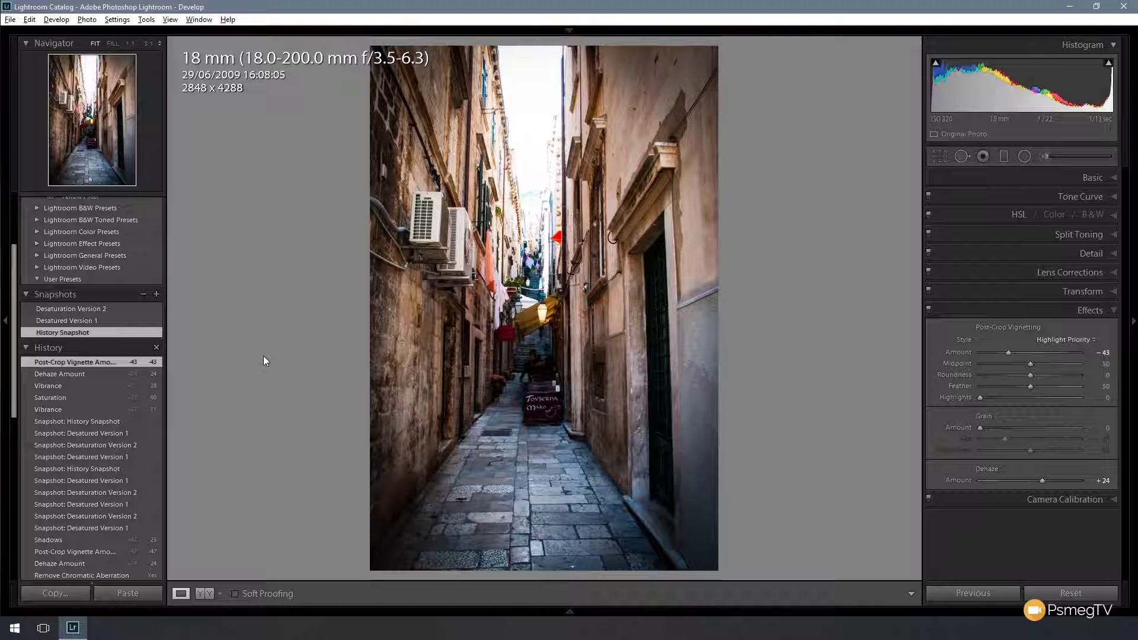
pyautogui.rightClick(102, 330)
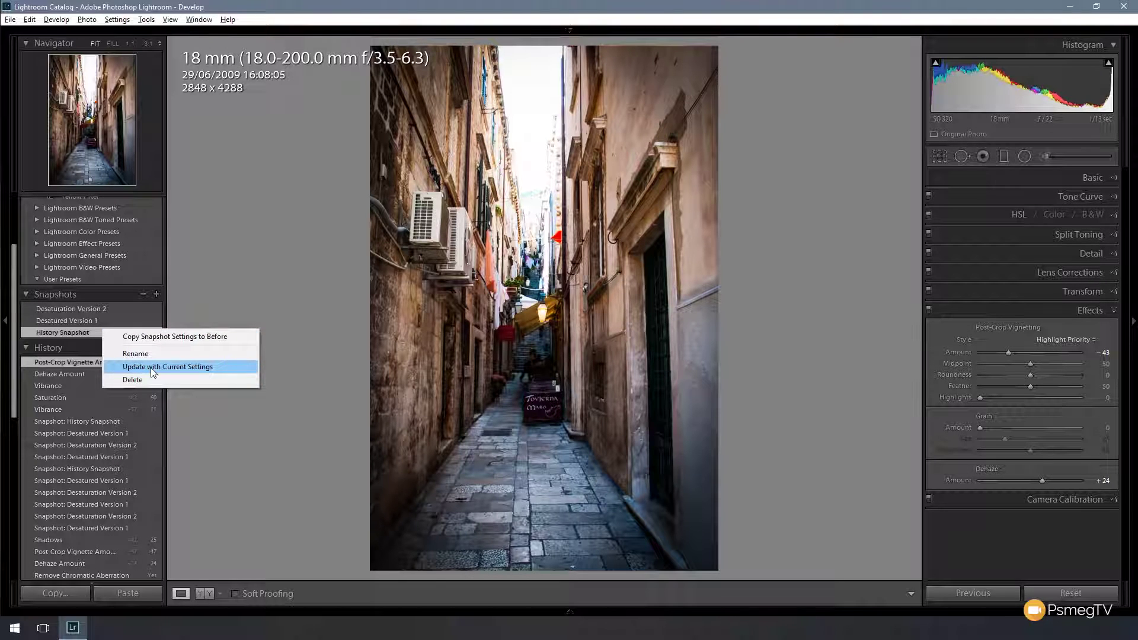
pyautogui.click(234, 310)
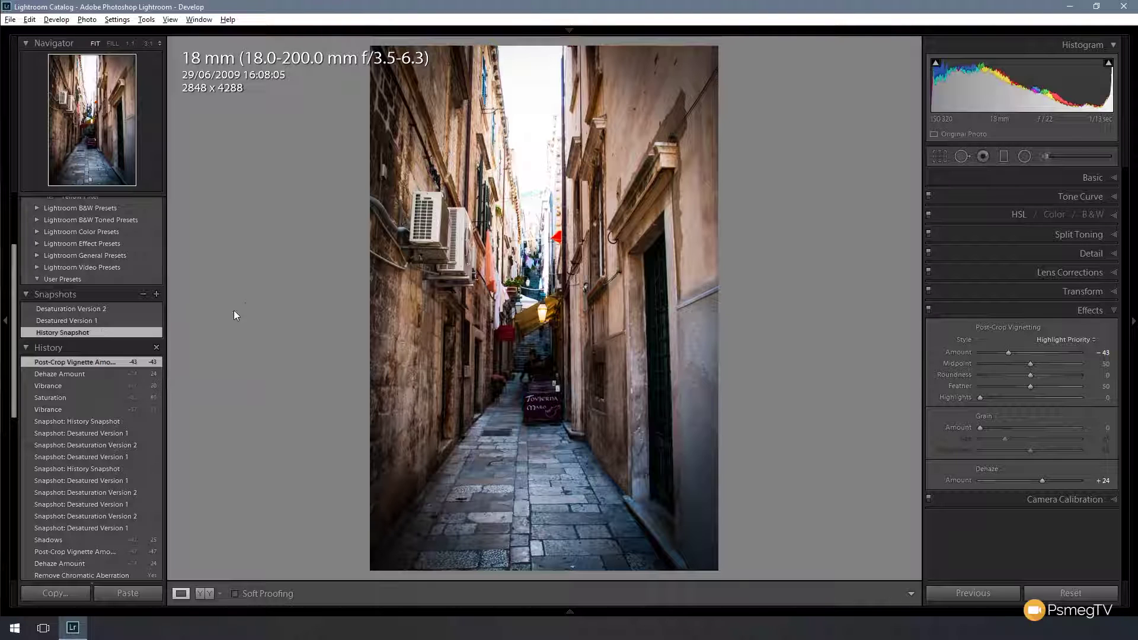
# Rename the History Snapshot to 'Saturated Snapshot' by replacing 'History' with 'Saturated'
pyautogui.rightClick(76, 333)
pyautogui.click(116, 358)
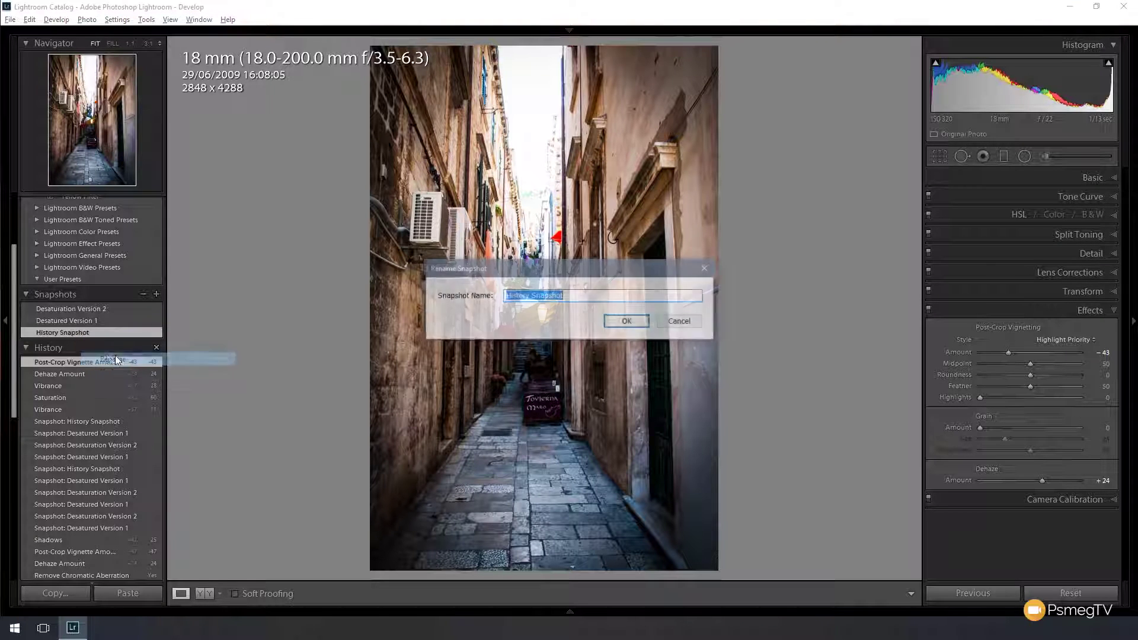
pyautogui.moveTo(531, 295); pyautogui.dragTo(468, 295)
pyautogui.write('Satu')
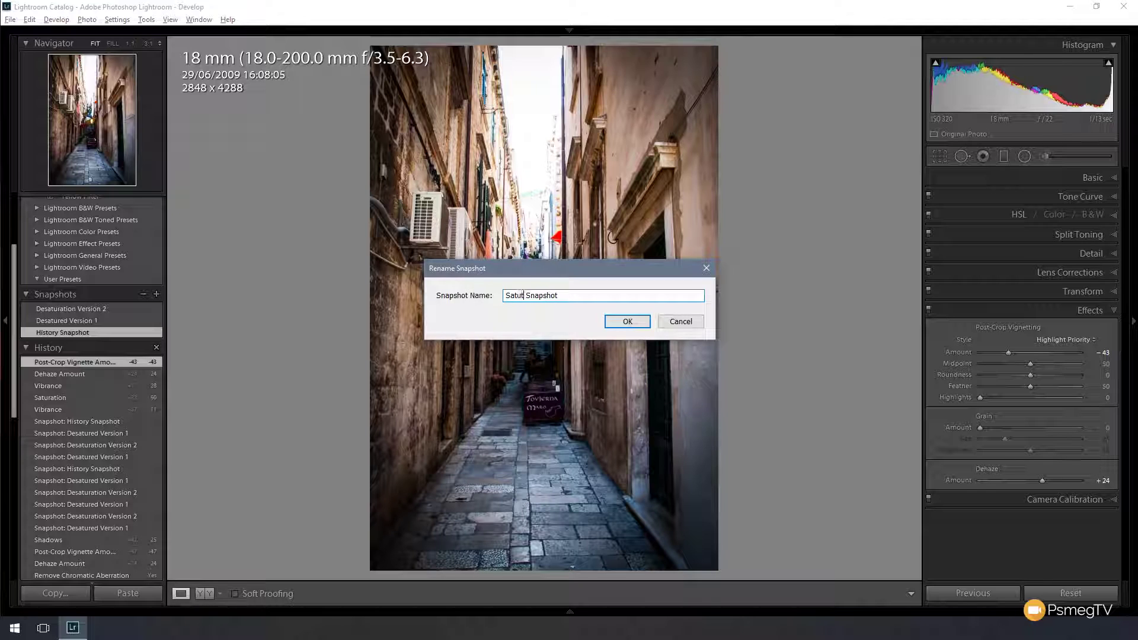
pyautogui.write('rated')
pyautogui.click(611, 323)
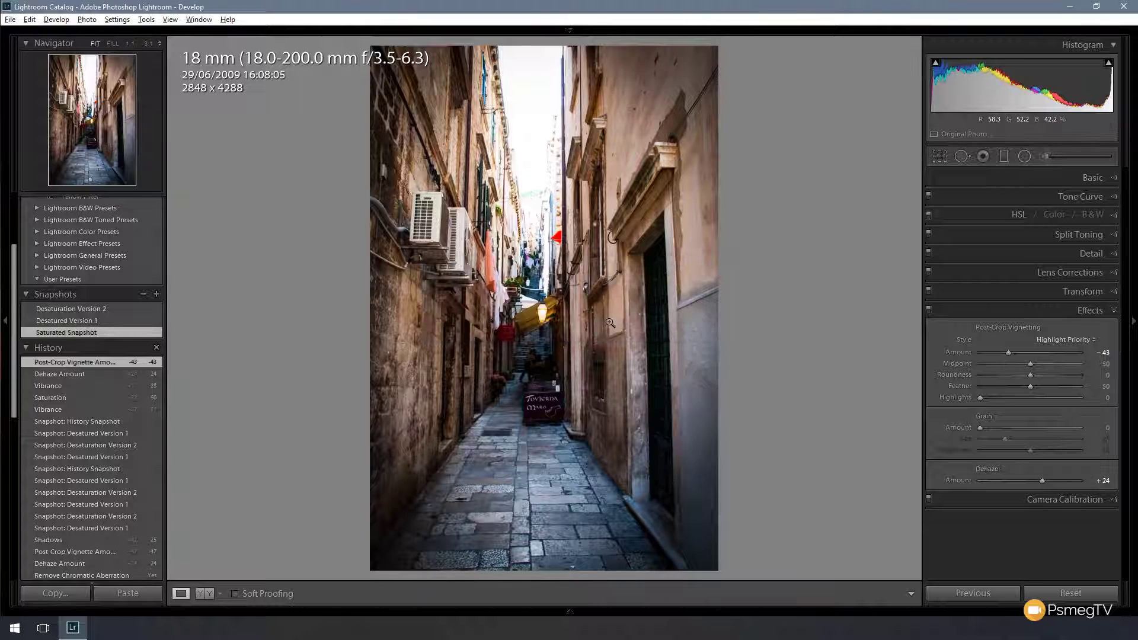
# Bring up the options menu for the Saturated Snapshot in the Snapshots panel
pyautogui.rightClick(76, 333)
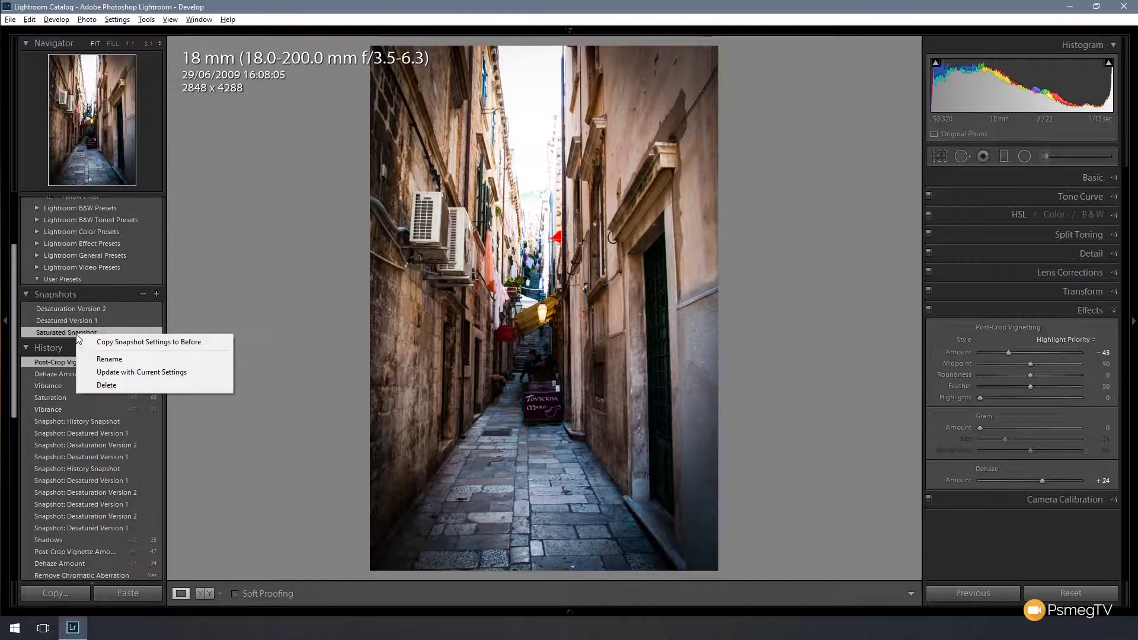